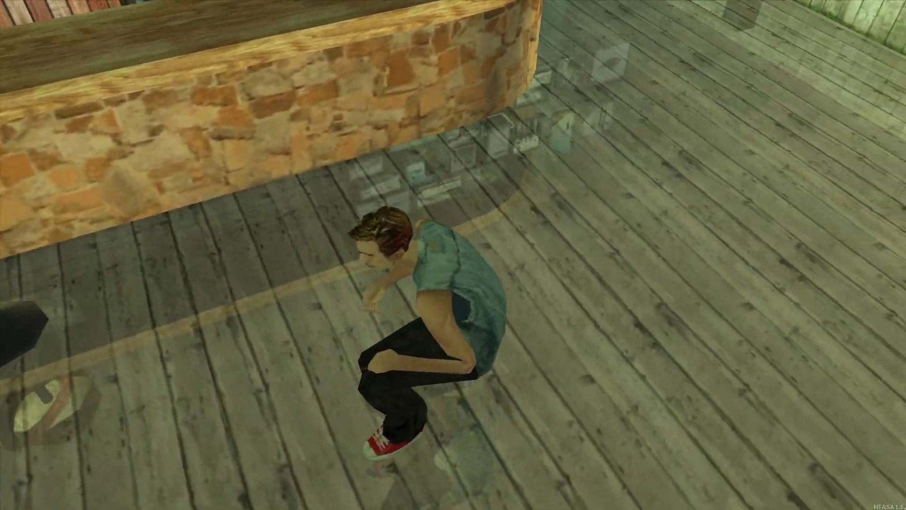
key(c)
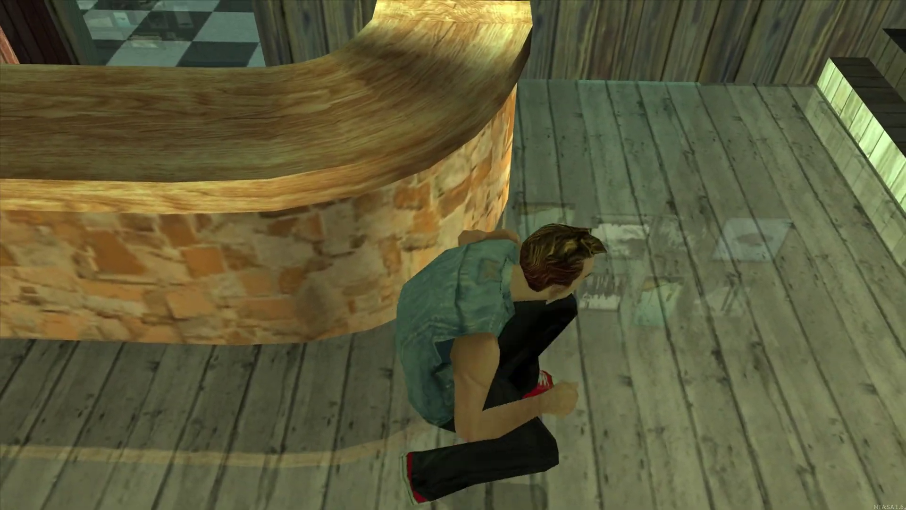
key(c)
key(w)
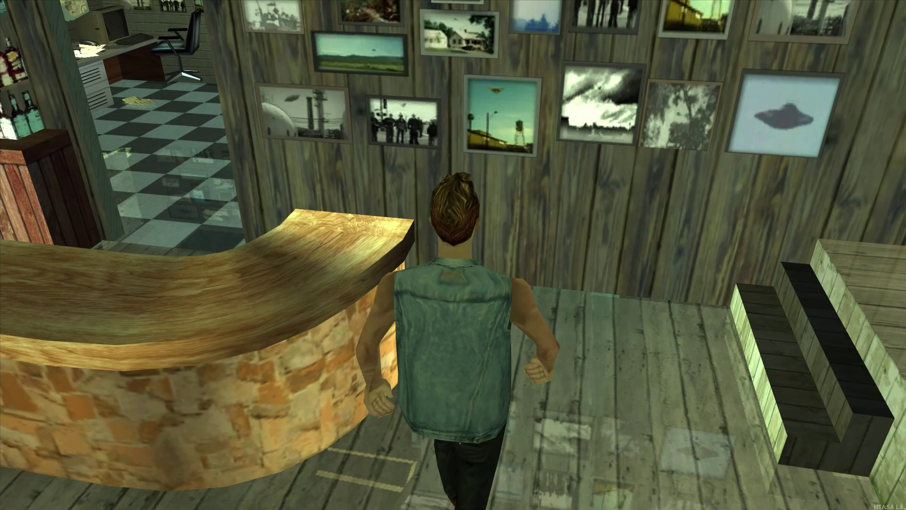
key(w)
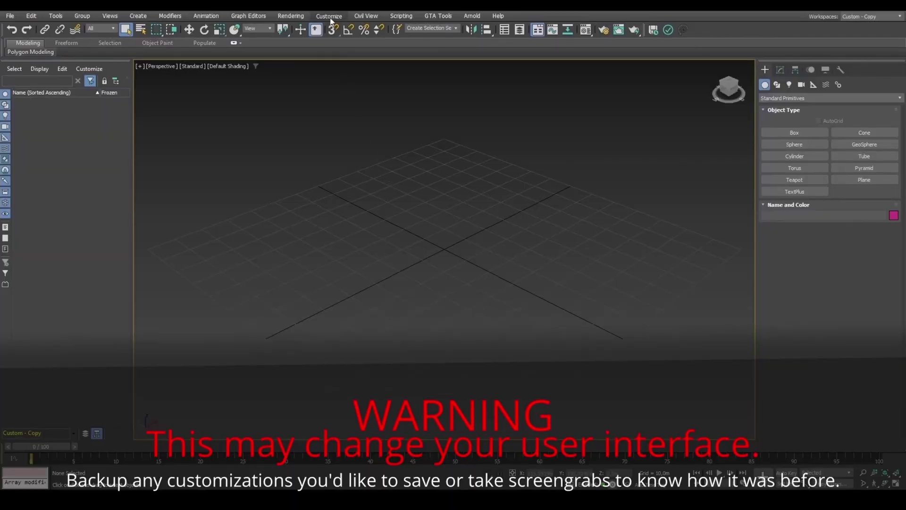
Set the custom defaults to Max.Legacy with the DefaultUI interface scheme
click(330, 16)
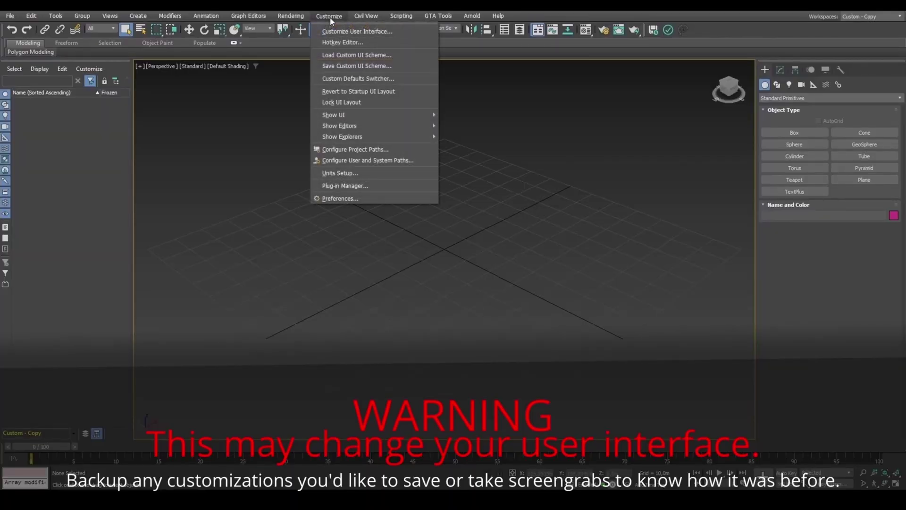
click(341, 81)
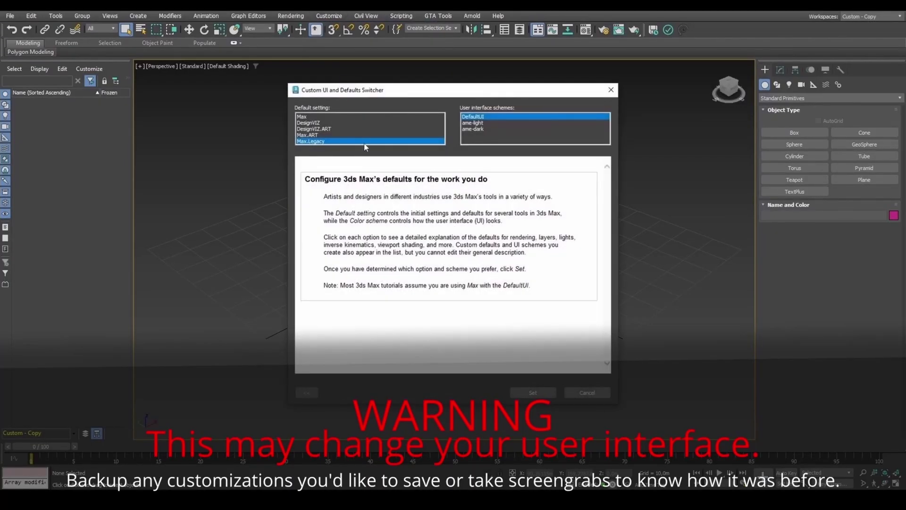
click(519, 389)
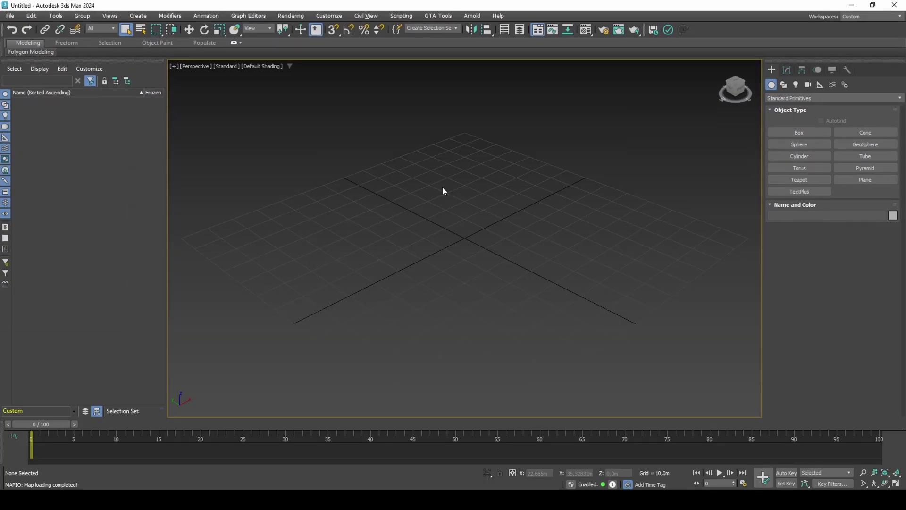
Open the MAP IO utility from the GTA tools and place its window beside the viewport
click(441, 16)
mouse_move(447, 56)
click(504, 57)
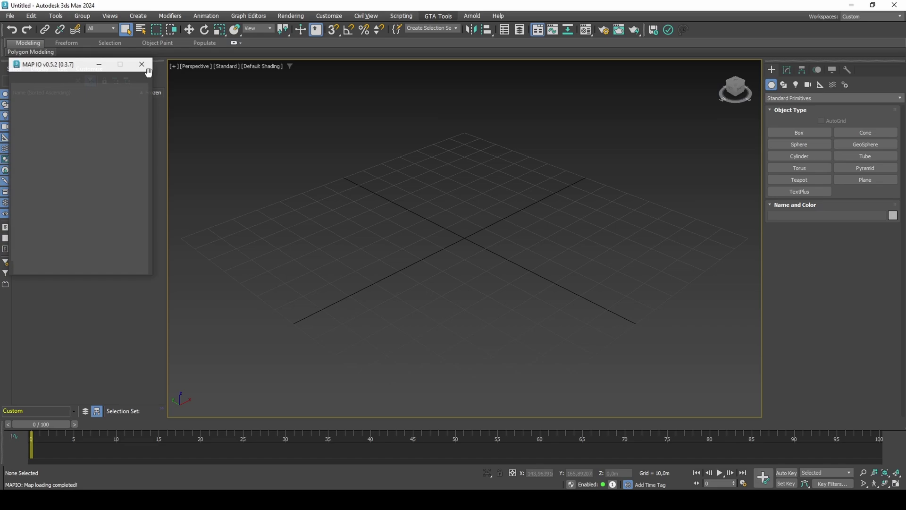
drag(66, 65, 194, 162)
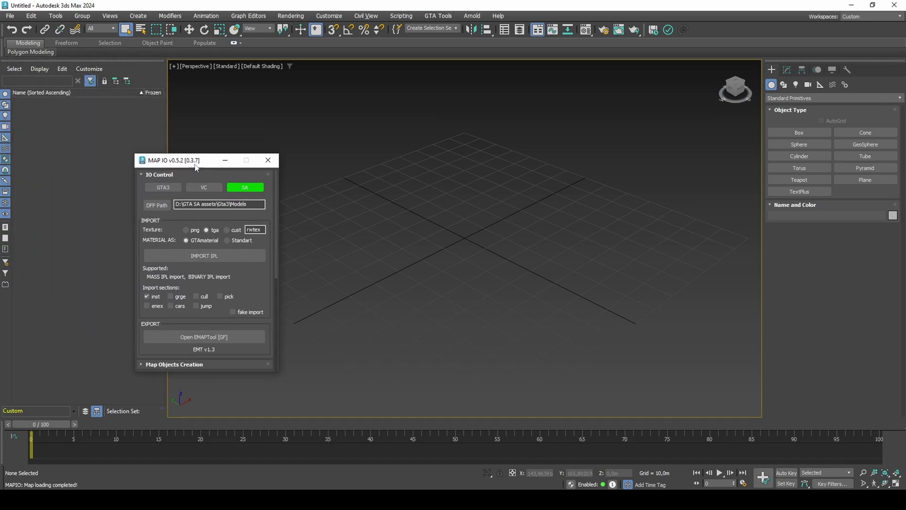
Import the San Andreas map file countn2_stream1.ipl, supplying gta.dat from the game's data folder
click(228, 253)
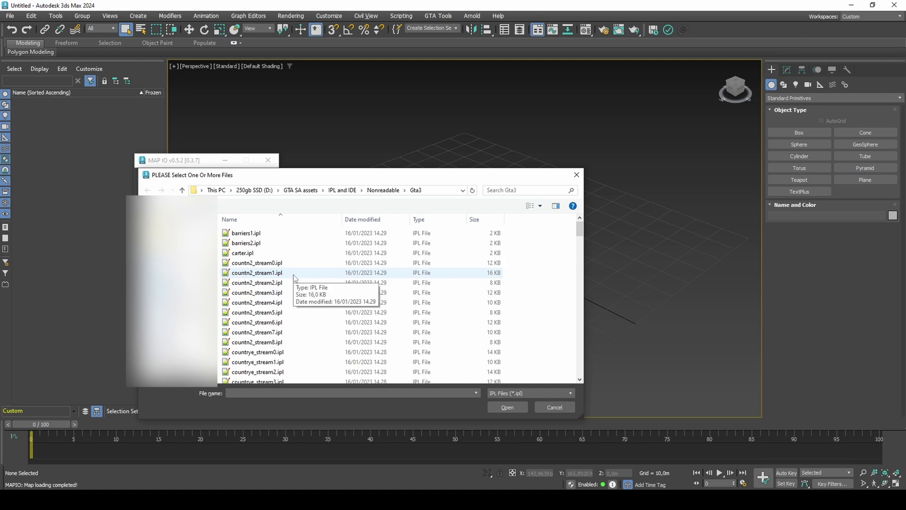
double_click(294, 273)
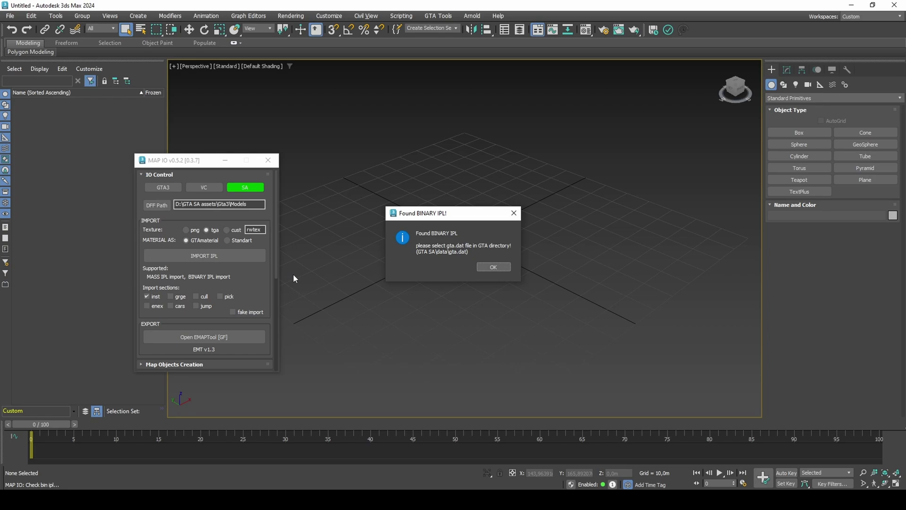
click(493, 270)
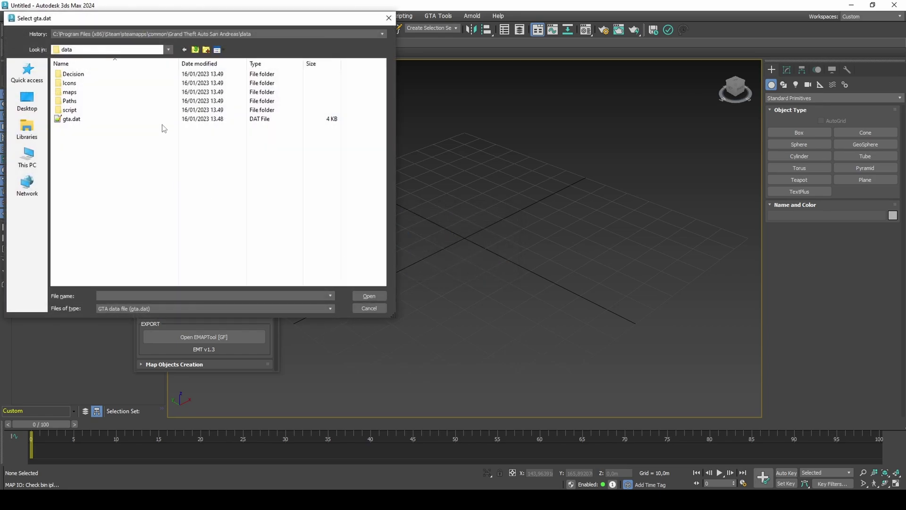
click(165, 121)
double_click(166, 121)
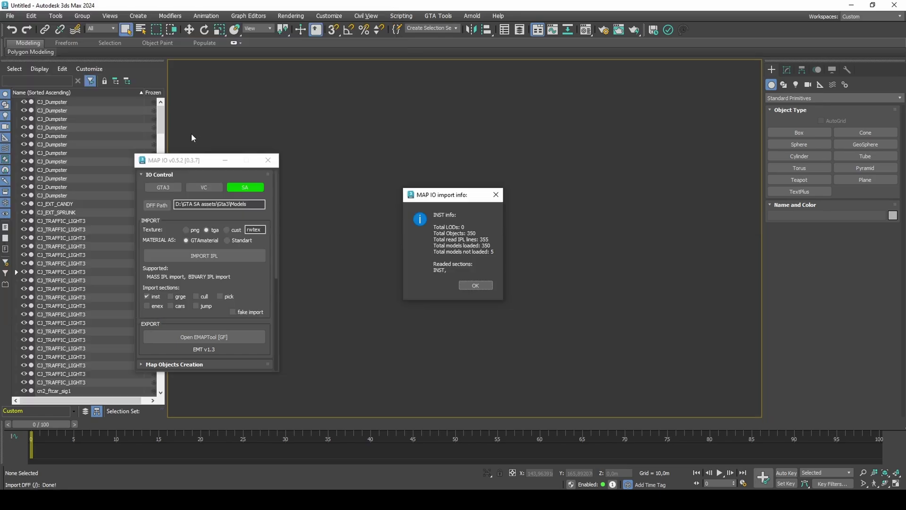
click(462, 284)
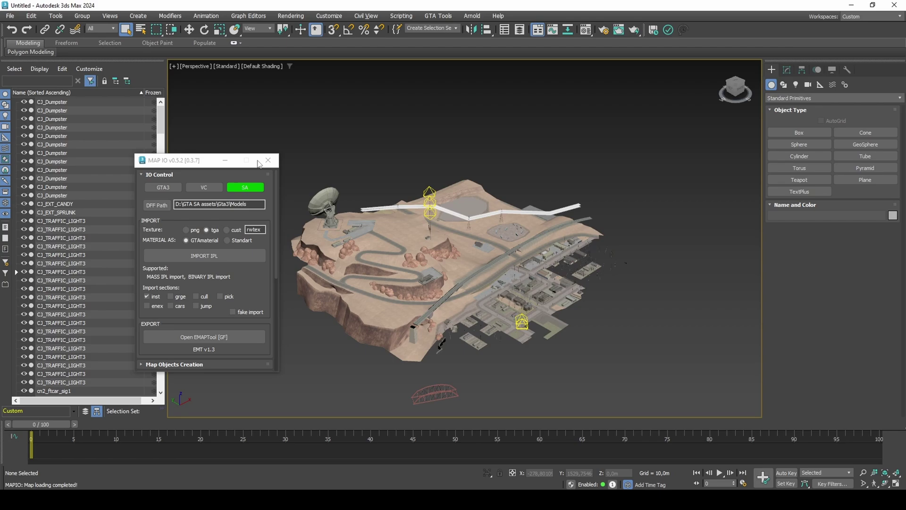
Select the ufo_barinterior object in the imported map and display the model in wireframe
drag(161, 125, 149, 394)
click(75, 373)
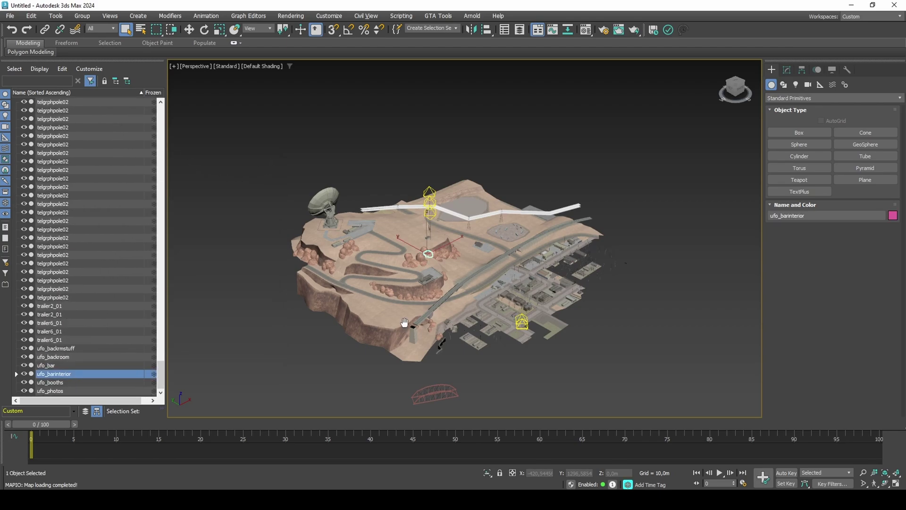
mouse_move(401, 322)
alt+middle_down()
mouse_move(443, 253)
mouse_move(514, 250)
mouse_move(465, 283)
mouse_move(356, 264)
mouse_move(308, 275)
alt+middle_up()
scroll(460, 255, up, 15)
key(F3)
mouse_move(382, 277)
alt+middle_down()
mouse_move(403, 265)
mouse_move(420, 273)
alt+middle_up()
scroll(401, 269, down, 1)
Select all objects belonging to the bar interior and delete every other object in the scene
drag(336, 343, 721, 77)
mouse_move(529, 176)
alt+middle_down()
mouse_move(556, 150)
mouse_move(562, 124)
mouse_move(542, 173)
alt+middle_up()
key(F3)
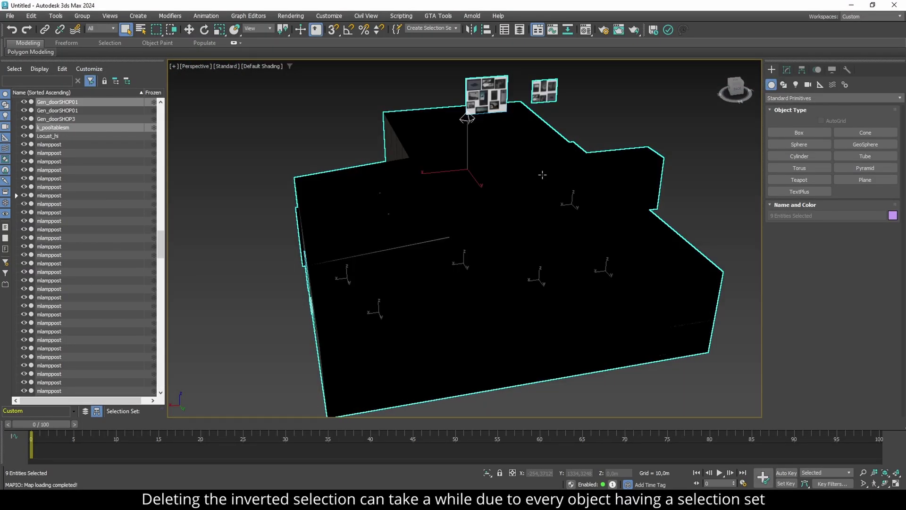
key(ctrl+i)
key(Delete)
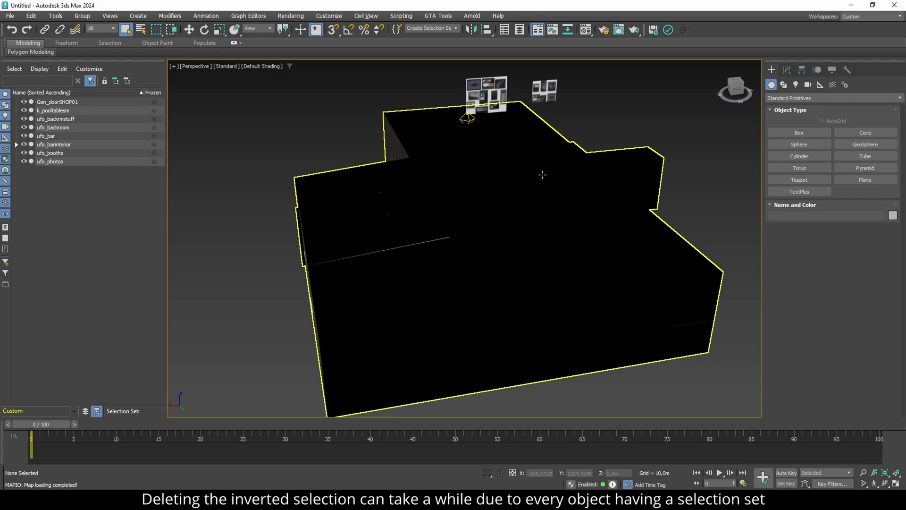
Detach the Import commands as a floating palette below the scene object list
click(10, 15)
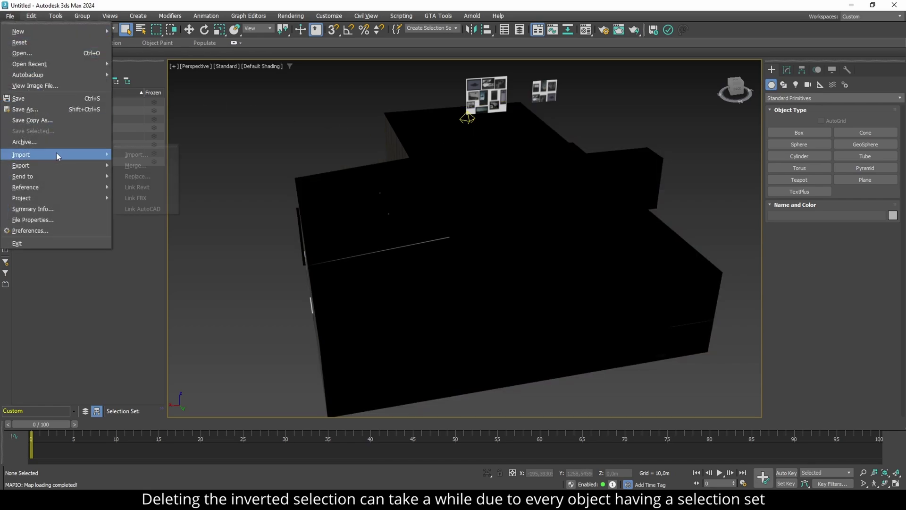
mouse_move(52, 155)
click(141, 148)
drag(141, 147, 118, 213)
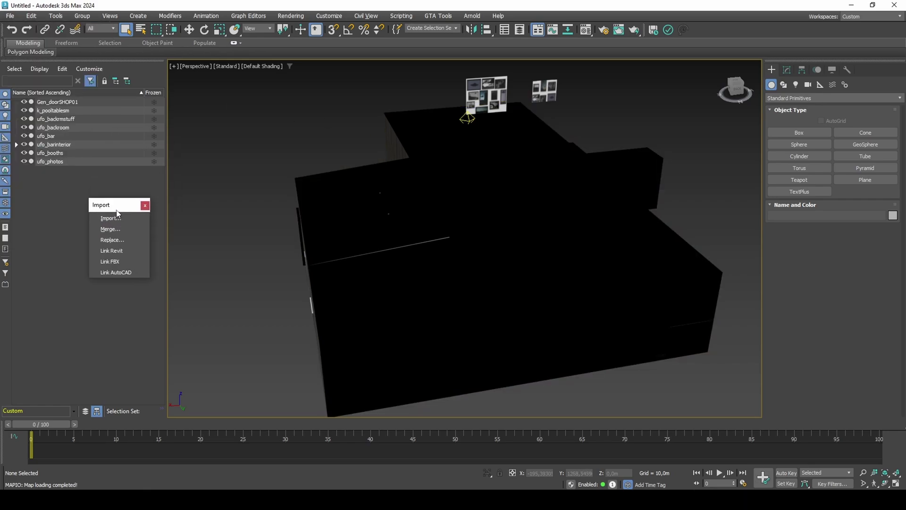
Import ufo_barinterior.dff from the Models folder with converted frame hierarchy and standard materials
click(117, 217)
text(ufo_bar)
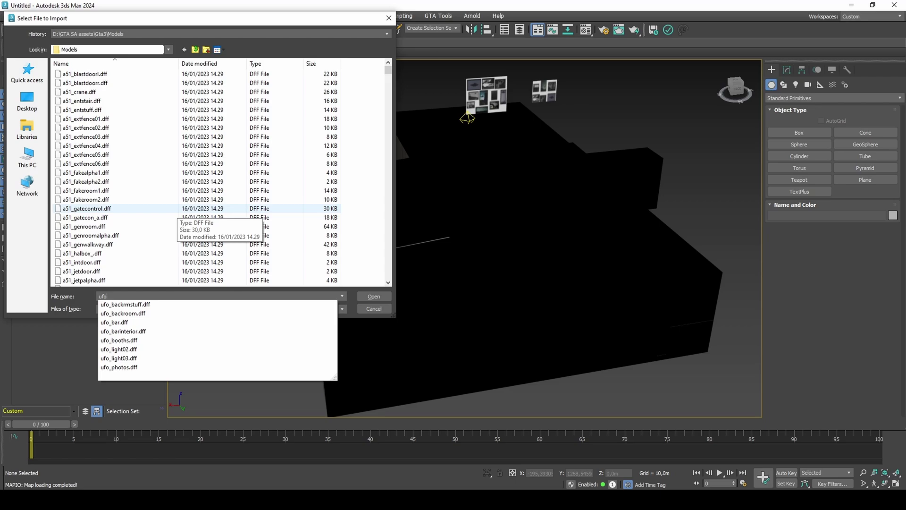
key(Down)
key(Down)
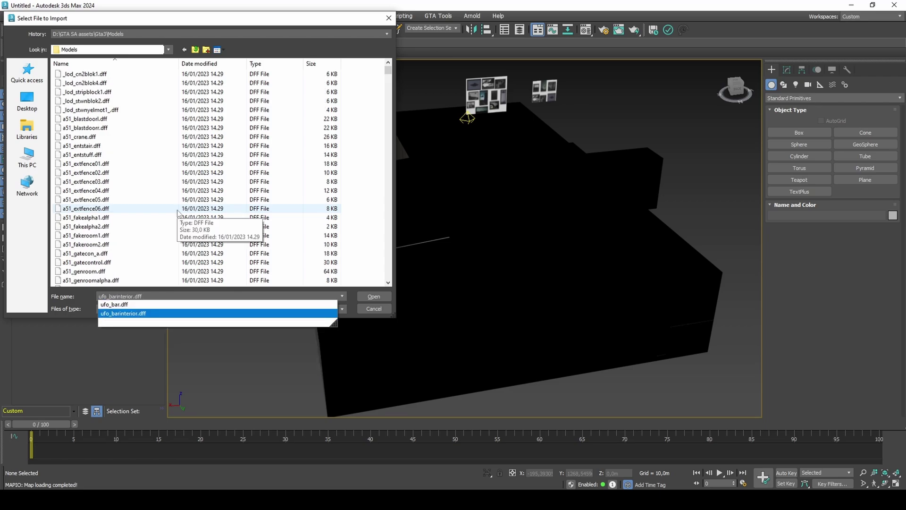
key(Return)
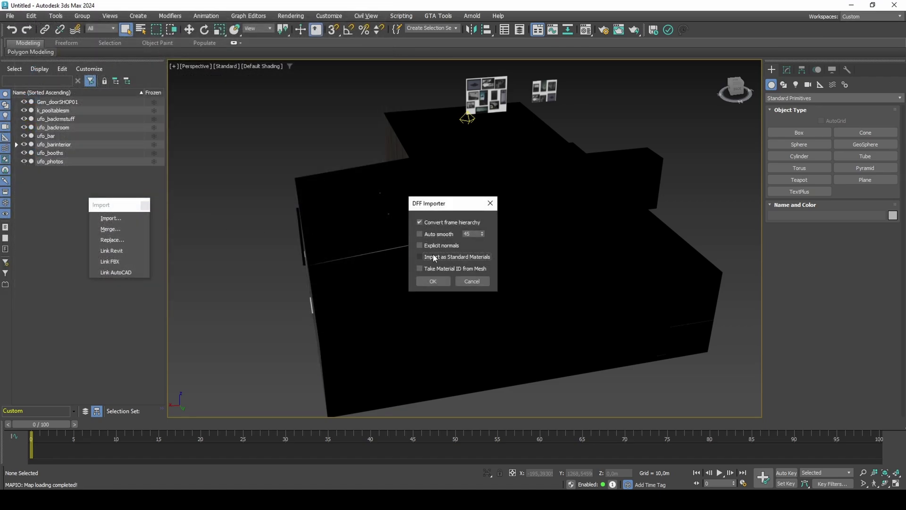
click(433, 281)
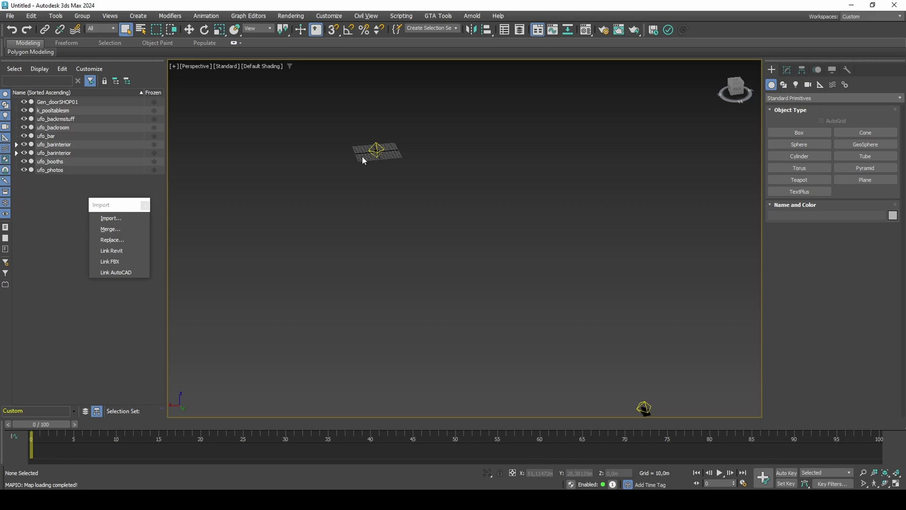
Align the newly imported ufo_barinterior to the original ufo_barinterior from the map
click(369, 159)
key(z)
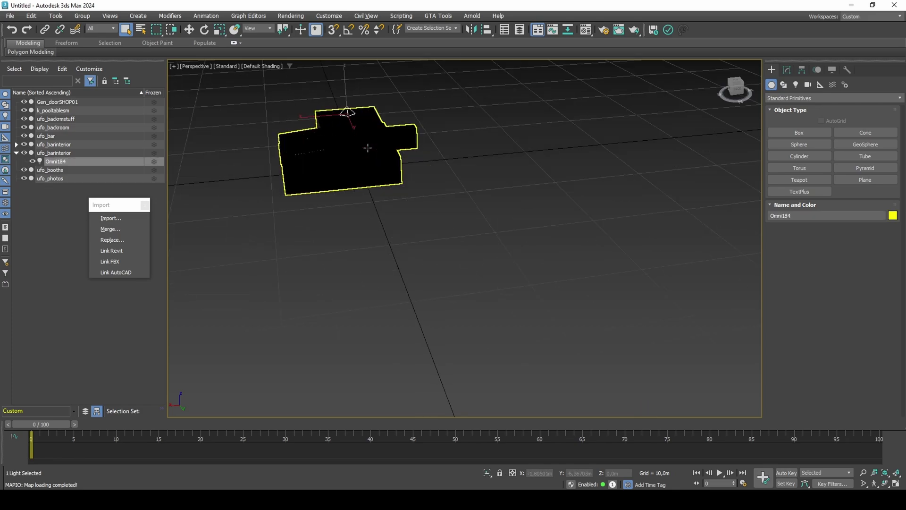
scroll(366, 150, down, 5)
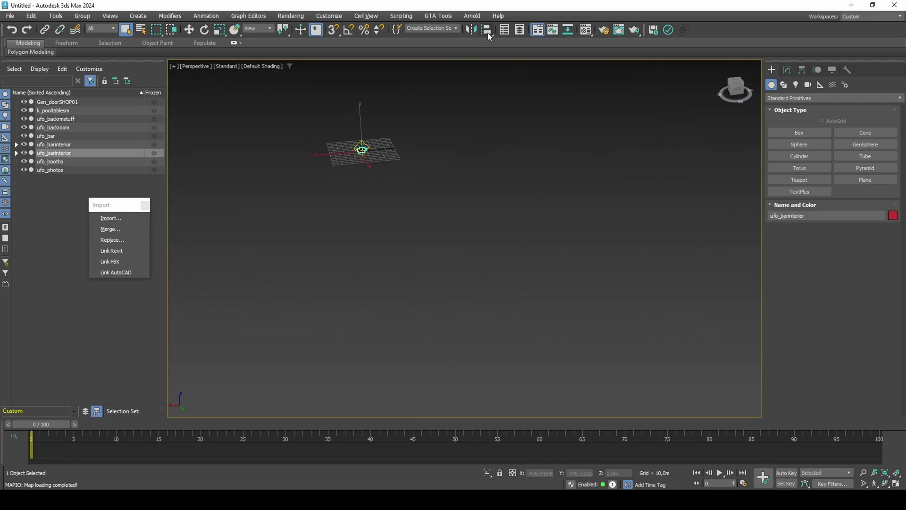
click(487, 31)
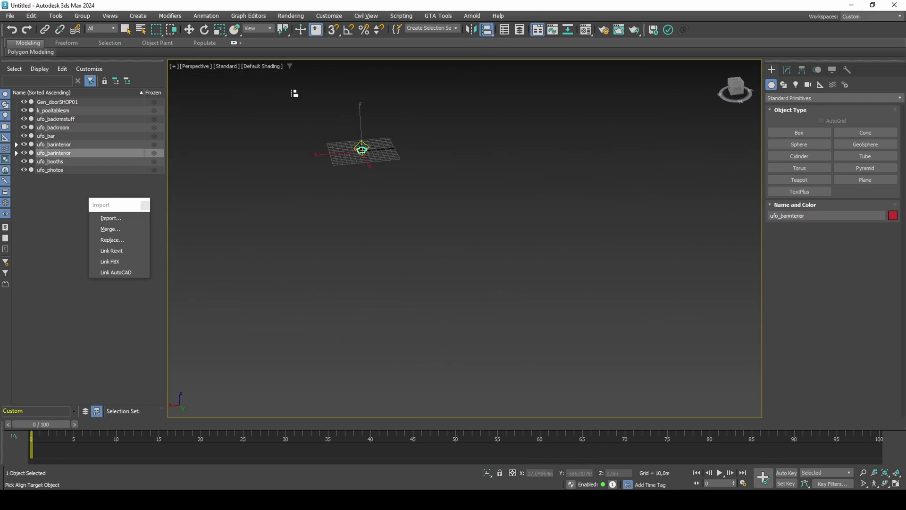
click(98, 145)
click(461, 326)
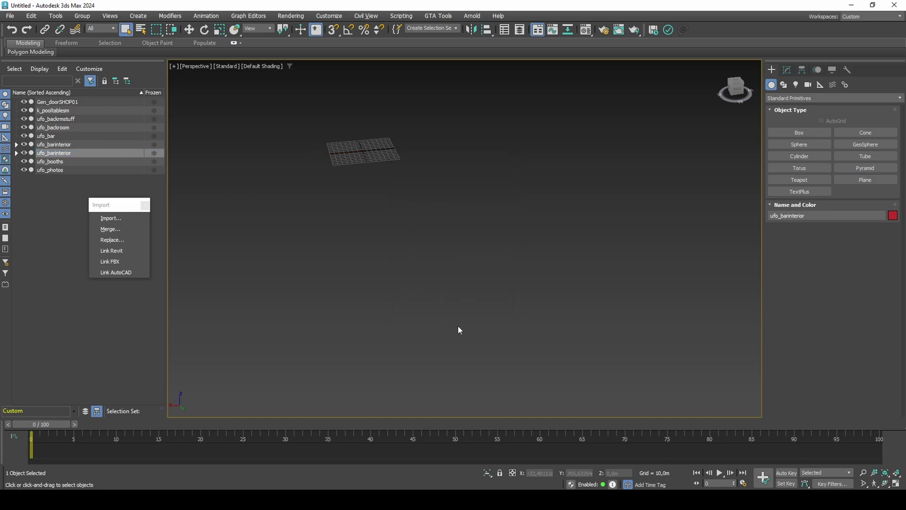
Delete the original ufo_barinterior, keeping the aligned imported copy
key(z)
mouse_move(431, 310)
middle_down()
mouse_move(341, 262)
mouse_move(374, 244)
mouse_move(371, 207)
mouse_move(372, 258)
middle_up()
double_click(81, 145)
key(Delete)
Select all bar interior objects and enable Backface Cull in their object properties
click(81, 145)
key(ctrl+a)
right_click(397, 243)
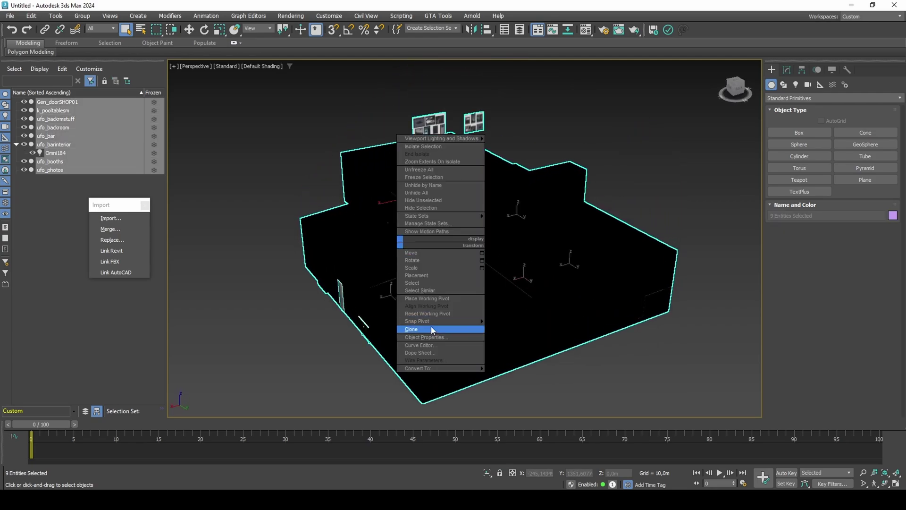
click(431, 336)
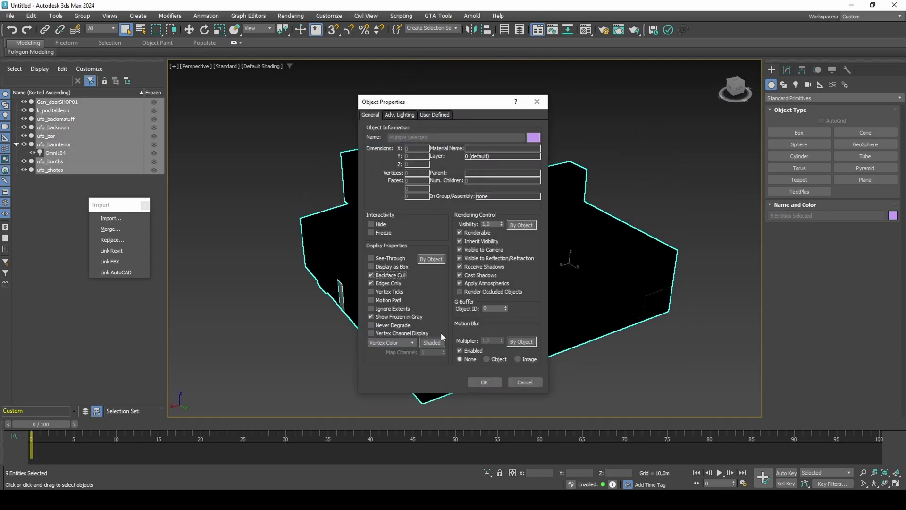
click(471, 379)
alt+middle_drag(465, 350, 456, 355)
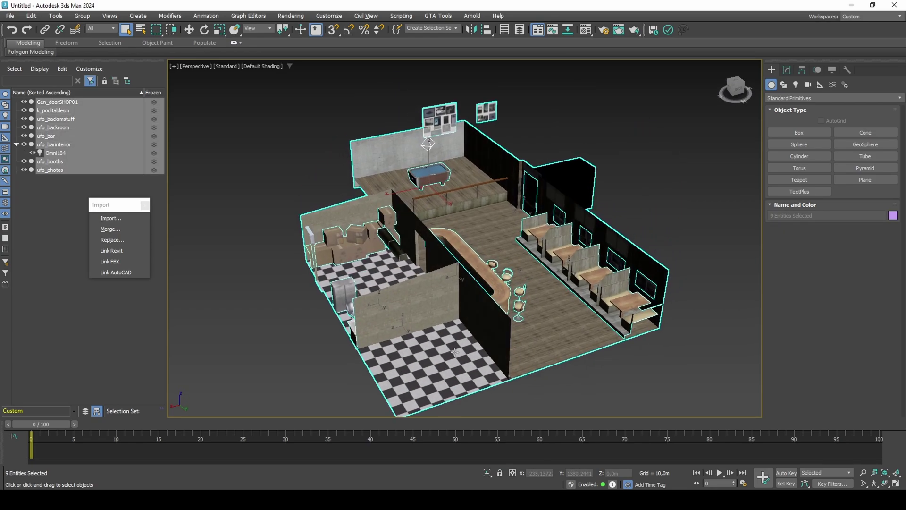
click(488, 395)
Import ufo_light02.dff from the Models folder with converted frame hierarchy and standard materials
click(137, 217)
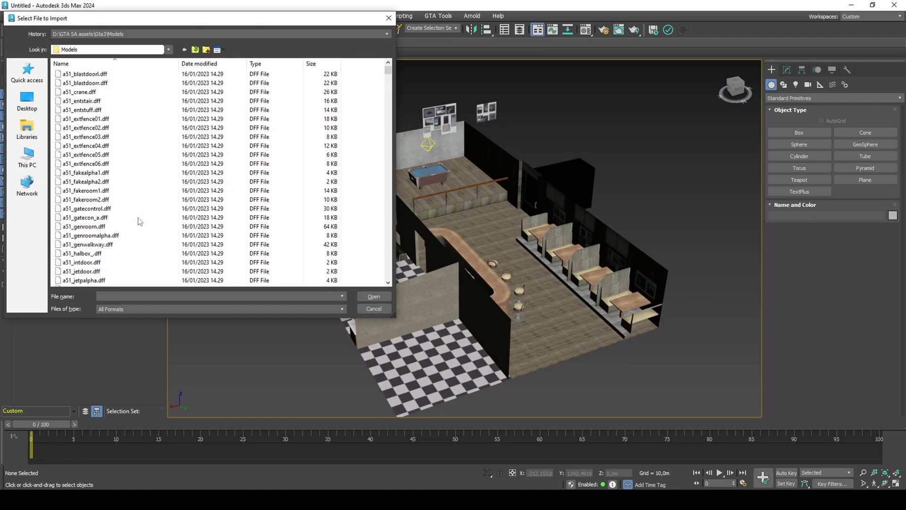
text(ufo_lig)
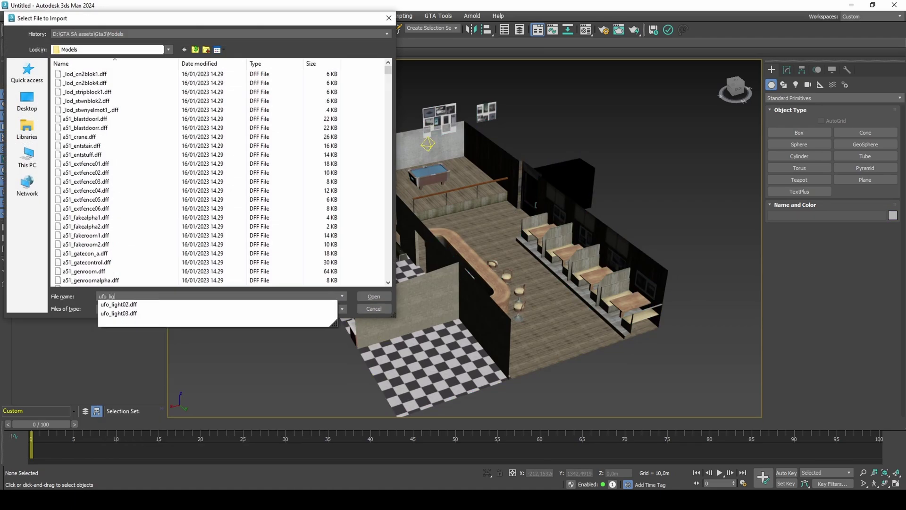
key(Down)
key(Return)
key(Return)
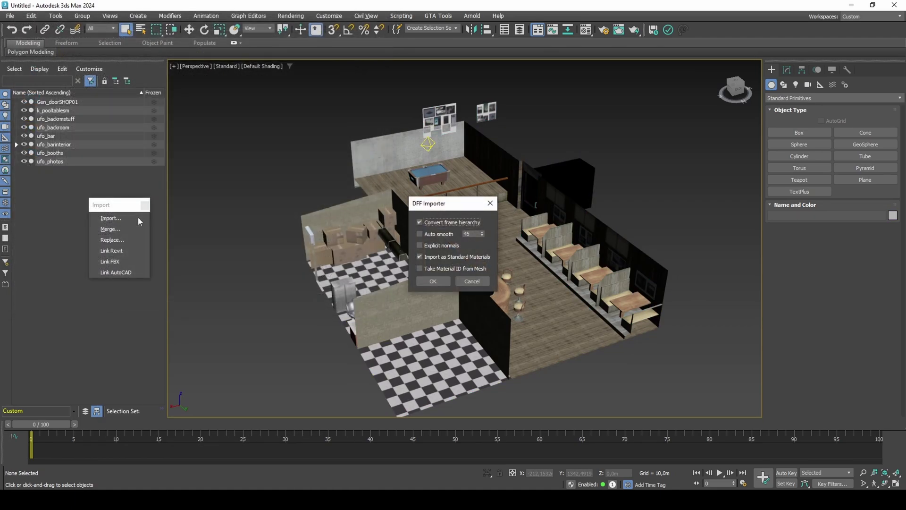
click(418, 281)
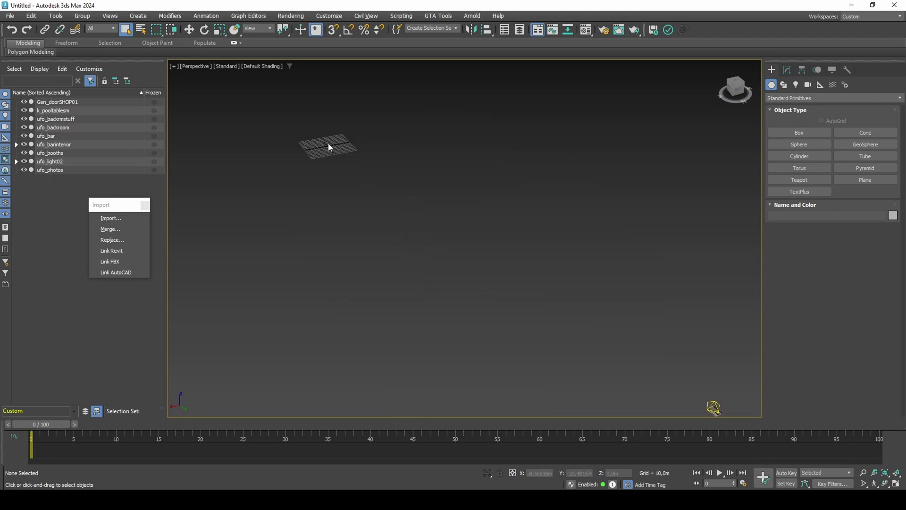
Select the parent ufo_light02 object and position it at X -225,3359 and Y 1407,0468
scroll(327, 144, up, 8)
click(336, 184)
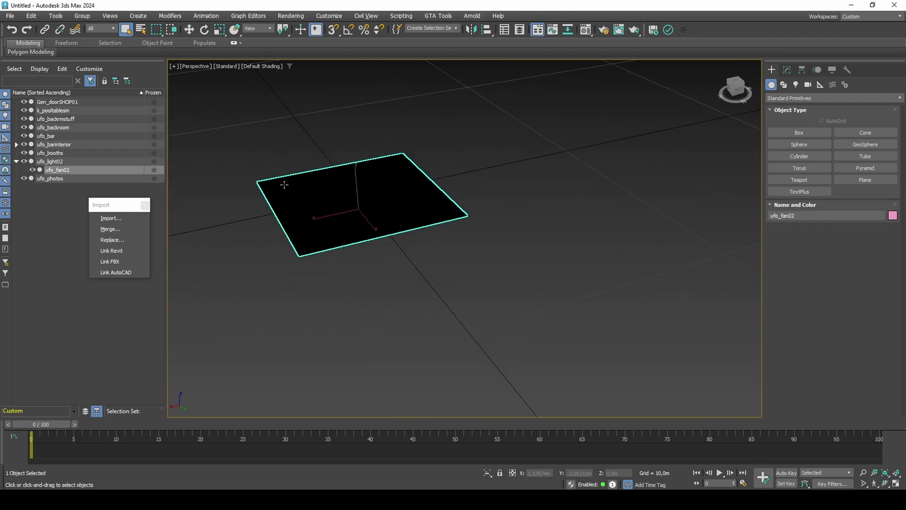
click(91, 162)
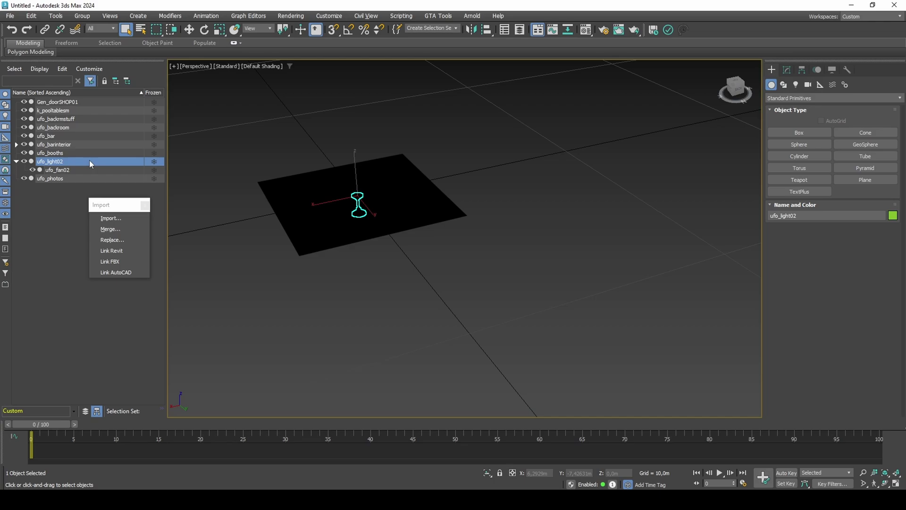
key(w)
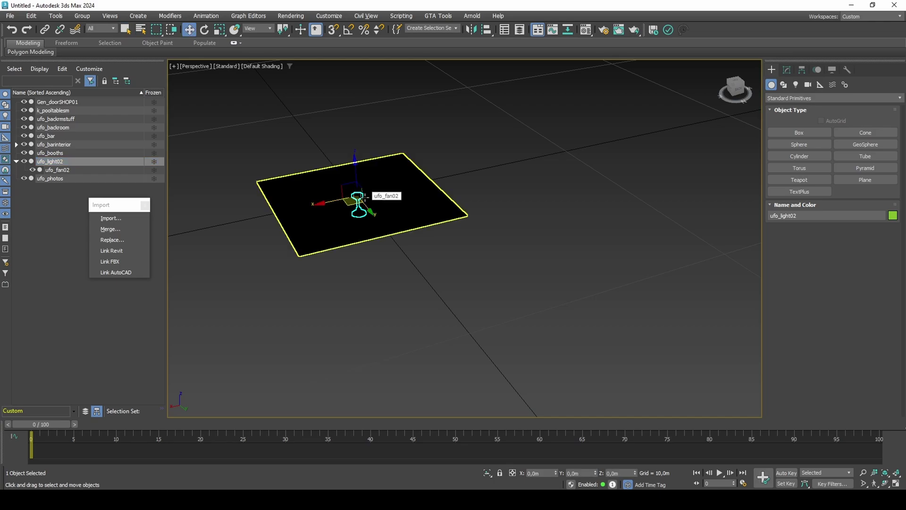
click(553, 472)
key(Return)
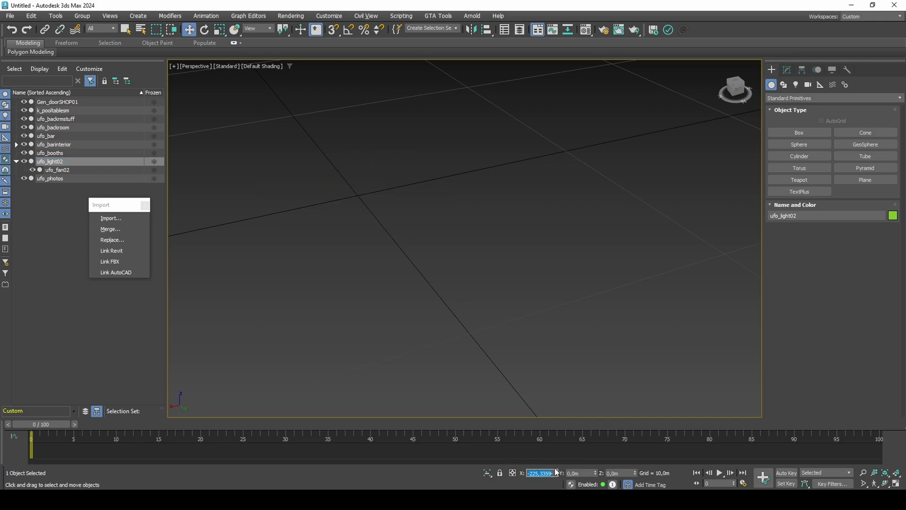
key(z)
drag(589, 473, 553, 473)
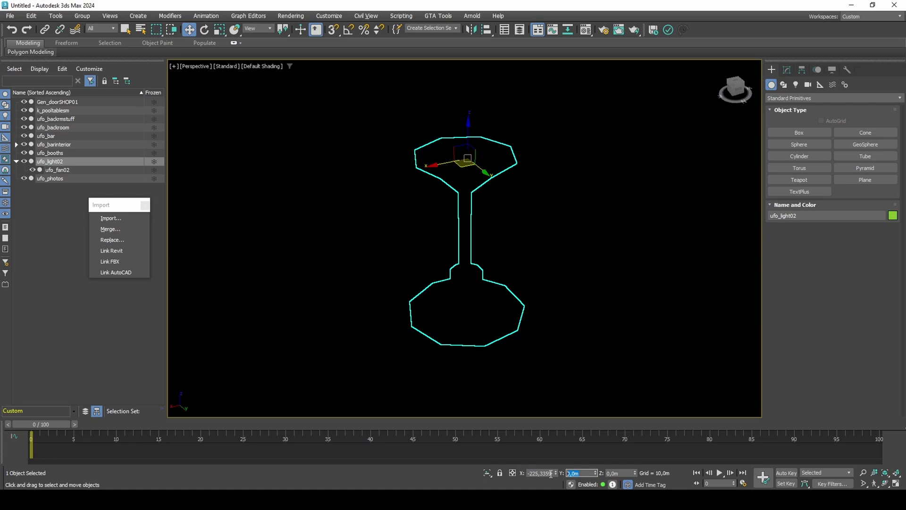
text(1407,0468)
key(Return)
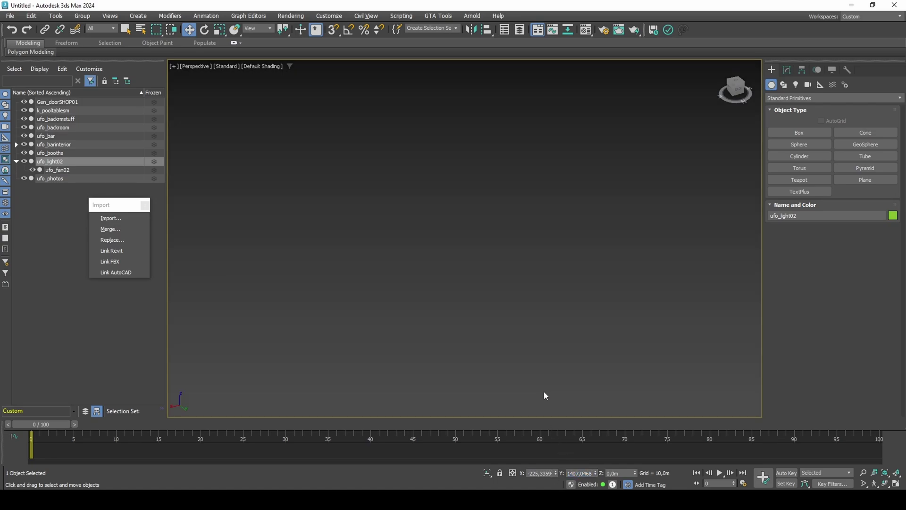
Set the Z position of ufo_light02 to 29,75781 to place the ceiling fan light inside the bar
key(z)
click(604, 472)
text(29,75781)
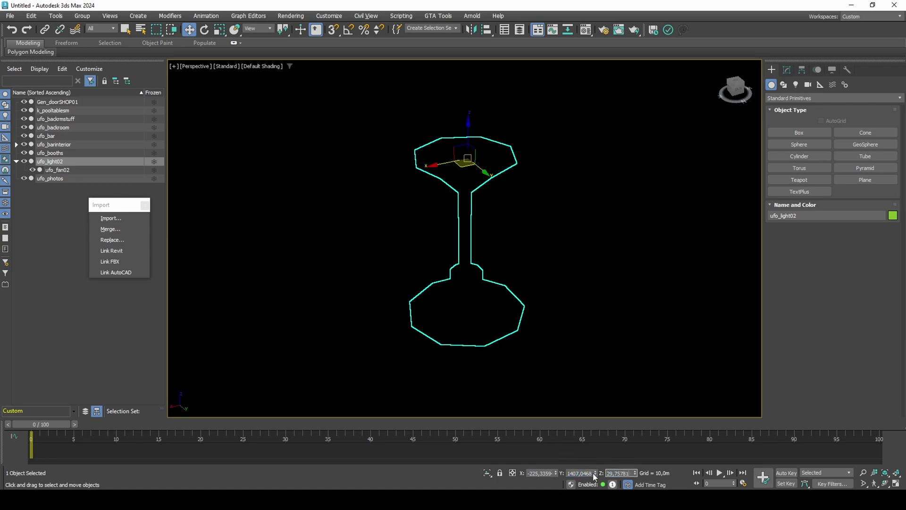
key(Return)
key(z)
scroll(514, 290, down, 5)
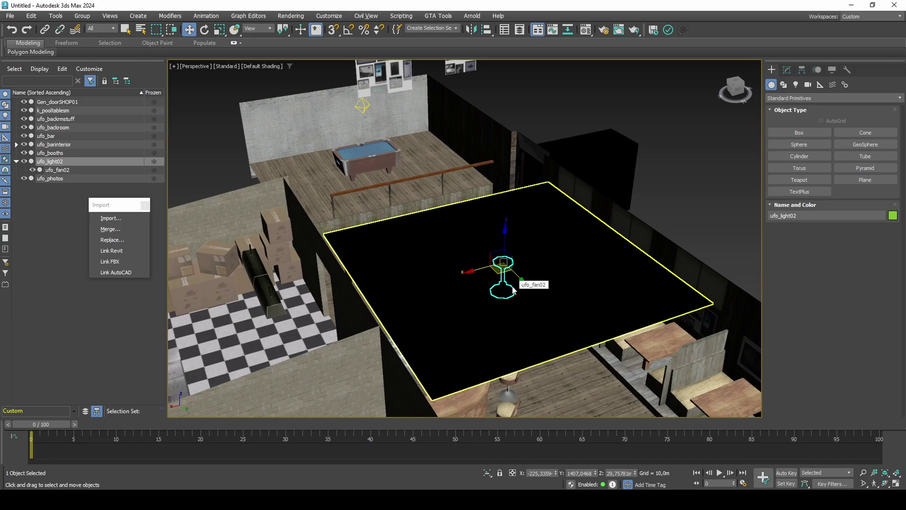
Select all scene objects and enable Backface Cull in their object properties
scroll(513, 290, down, 5)
mouse_move(513, 290)
alt+middle_down()
mouse_move(471, 268)
mouse_move(508, 271)
mouse_move(509, 289)
alt+middle_up()
scroll(507, 265, up, 5)
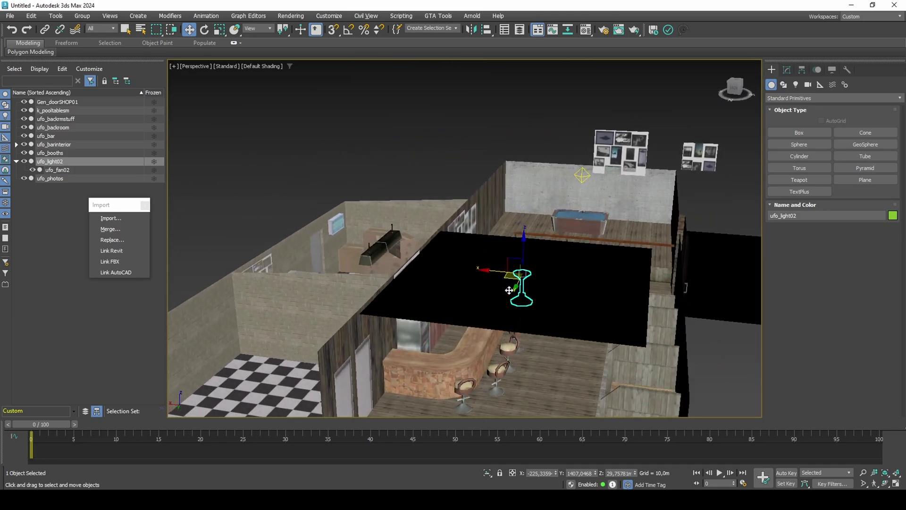
scroll(509, 290, down, 3)
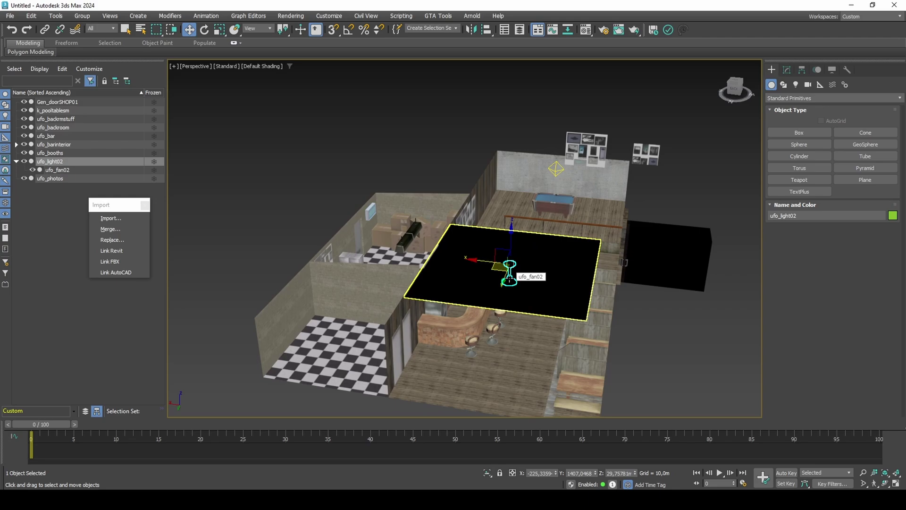
scroll(509, 279, down, 3)
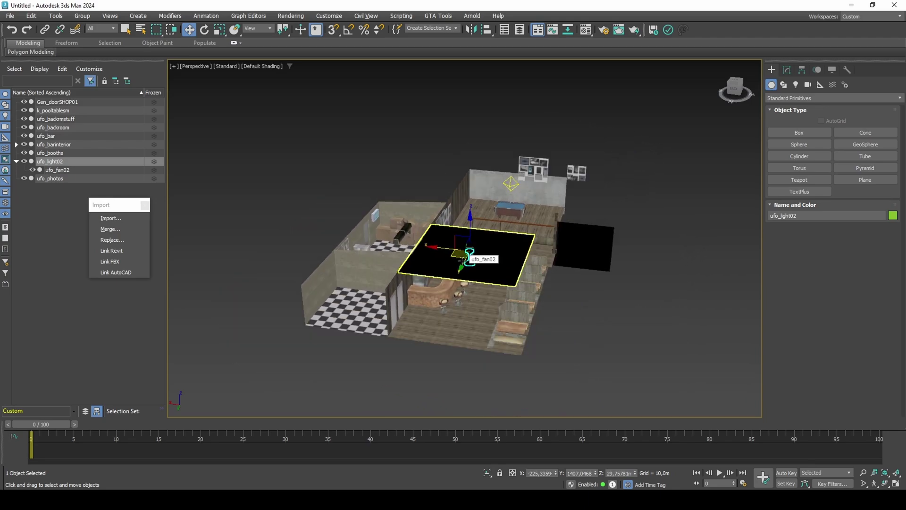
key(ctrl+a)
right_click(462, 260)
click(497, 350)
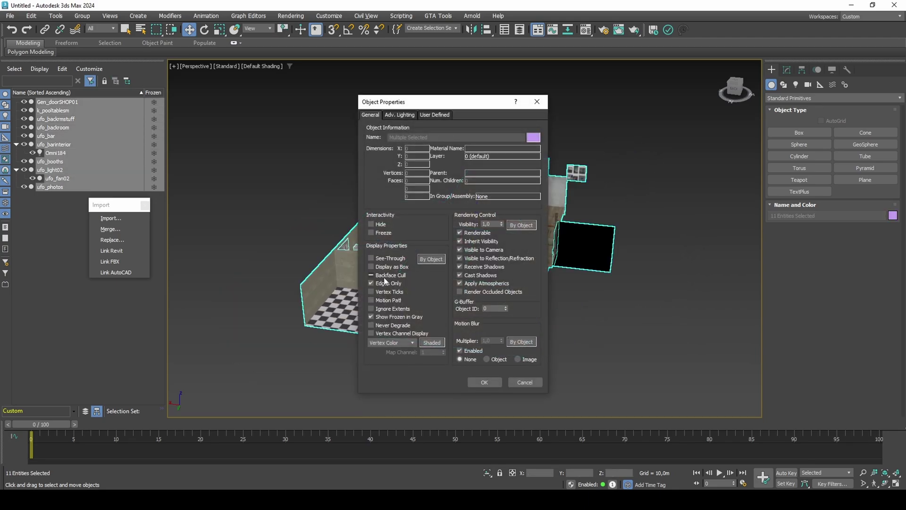
click(483, 382)
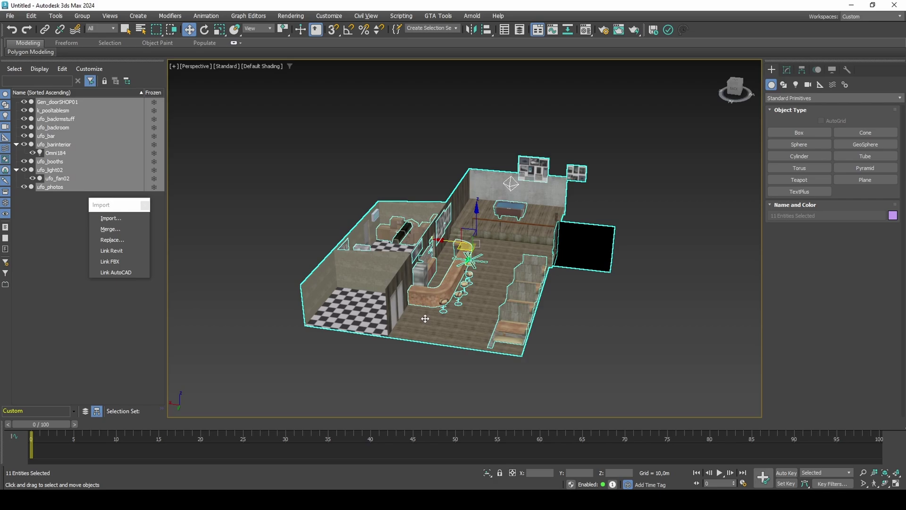
Freeze all the bar interior objects, clear the selection and dismiss the floating Import menu
click(155, 181)
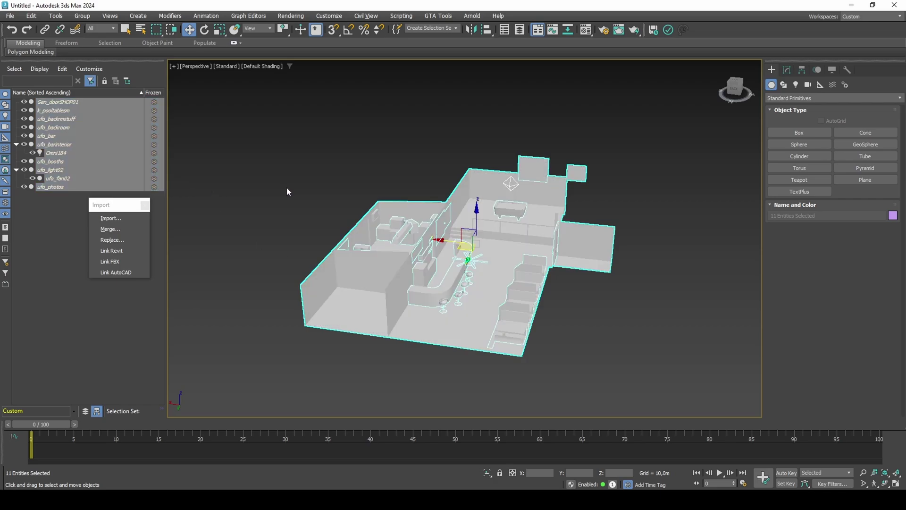
click(287, 191)
click(847, 70)
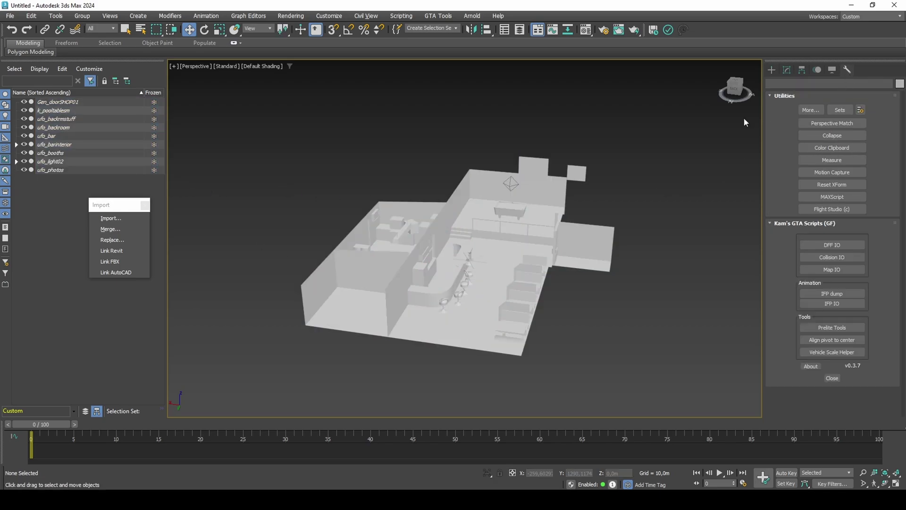
click(144, 205)
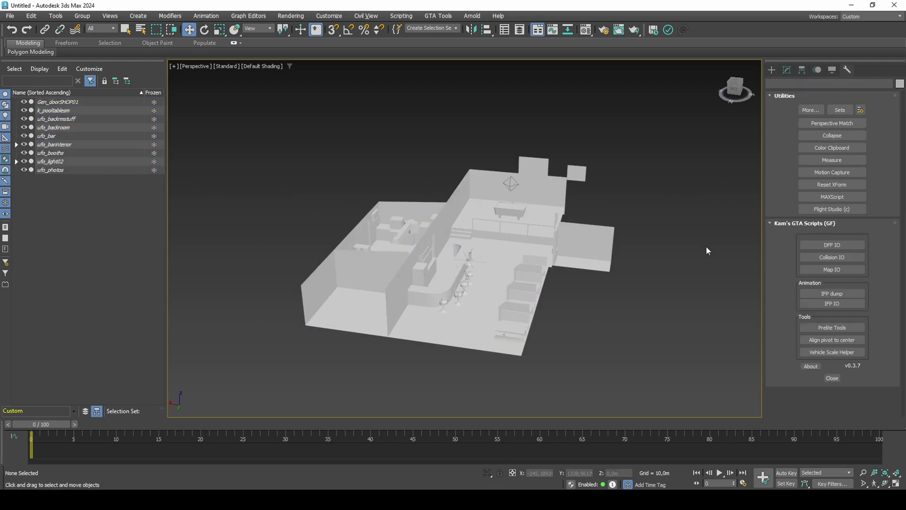
Load the SA TOOLS MAXScript utility and open its CULL IO tool
click(832, 196)
scroll(881, 317, down, 2)
click(854, 379)
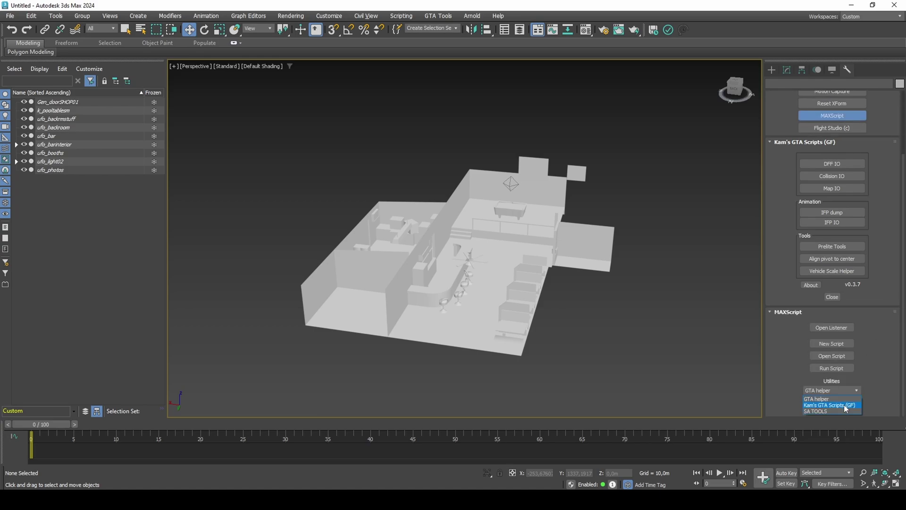
click(841, 409)
click(855, 373)
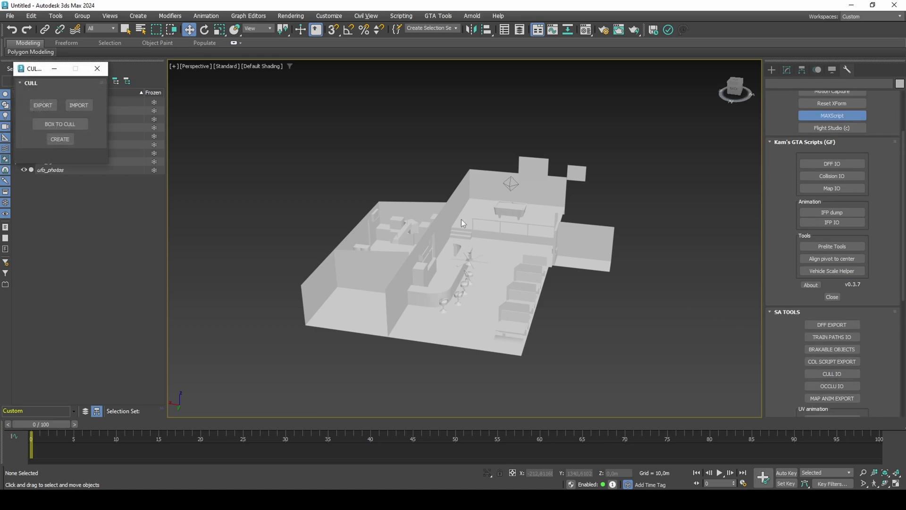
Import the game's cull zones from cull.ipl in the data maps folder
click(91, 104)
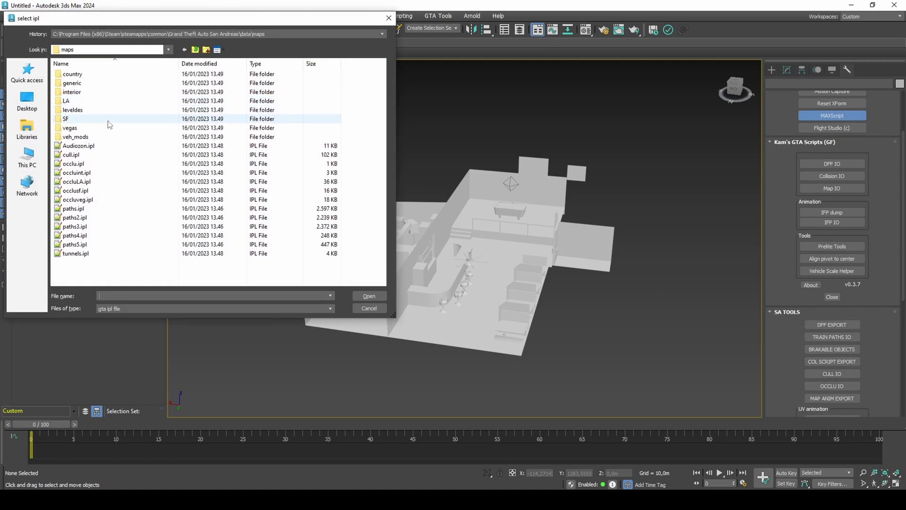
double_click(106, 151)
scroll(469, 281, up, 6)
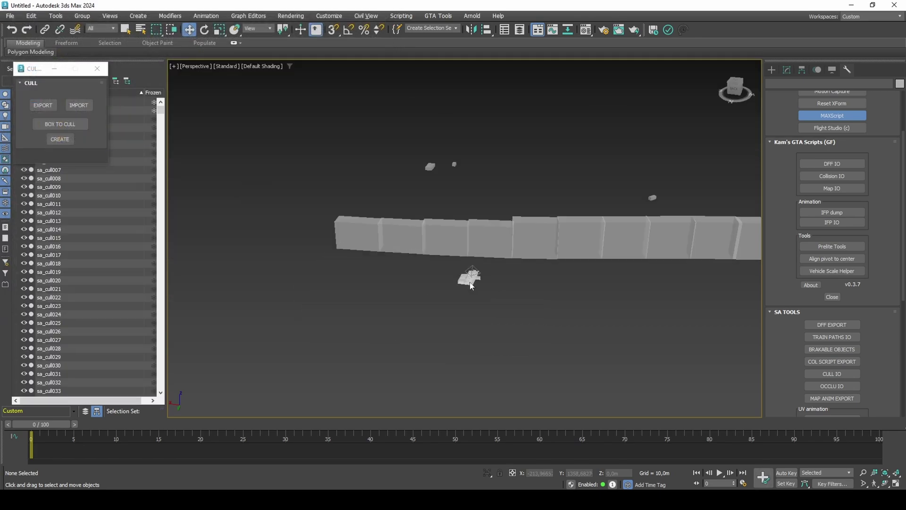
Delete the ground-level cull zones, keeping only the group of zones high above the map
scroll(470, 284, down, 10)
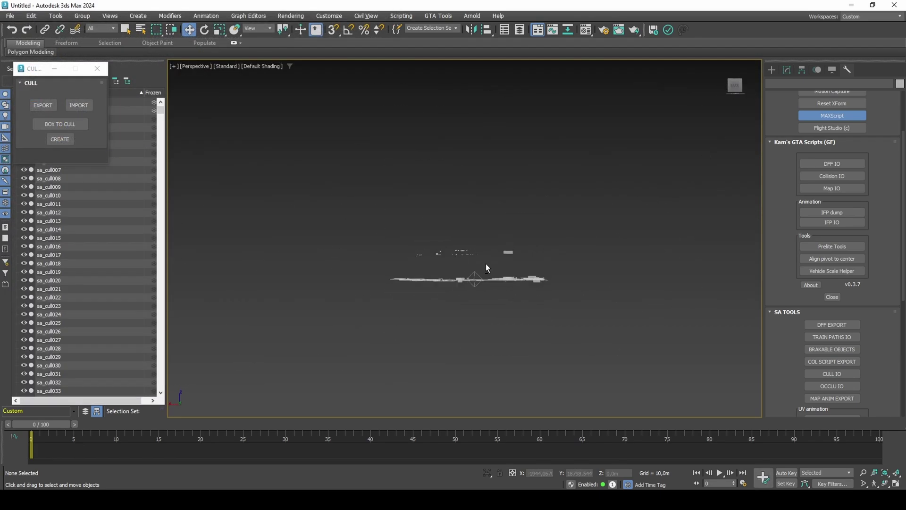
drag(358, 222, 582, 255)
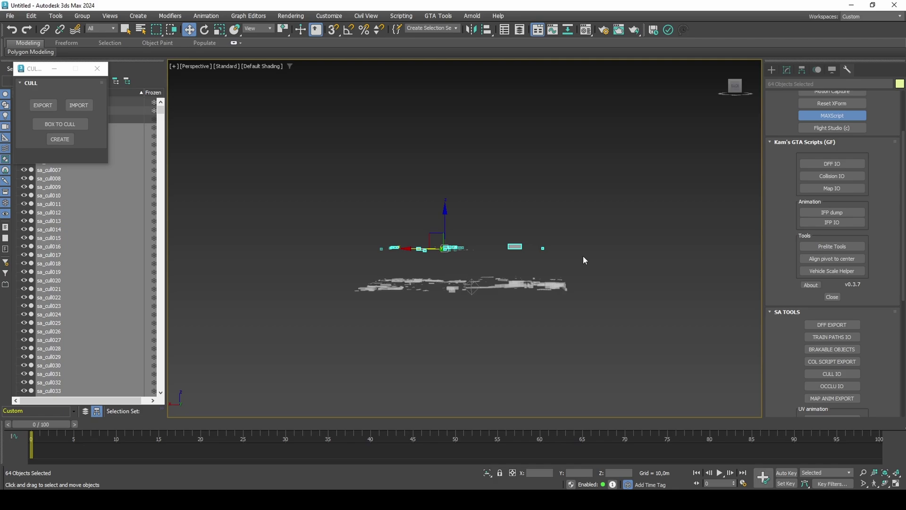
key(Delete)
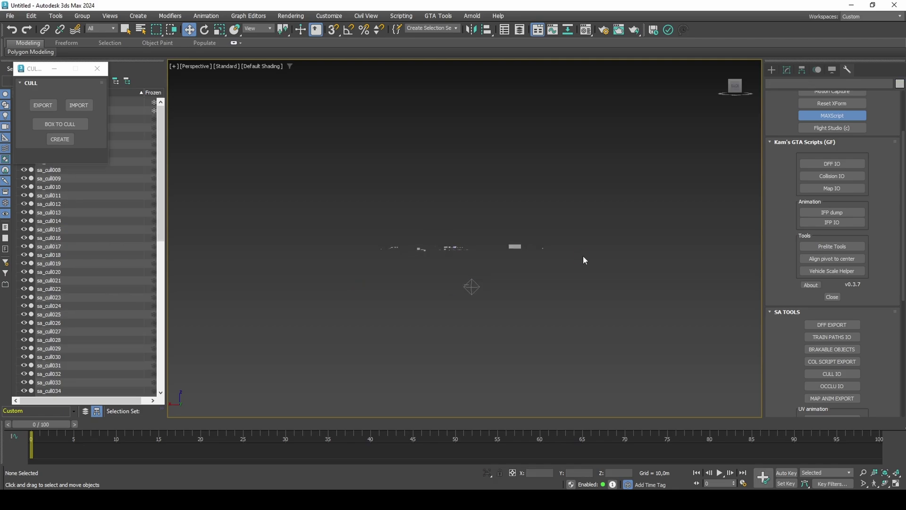
Close the CULL window and select the sa_cull040 zone to examine its cull parameters
scroll(455, 247, up, 5)
click(456, 248)
alt+middle_drag(456, 247, 439, 273)
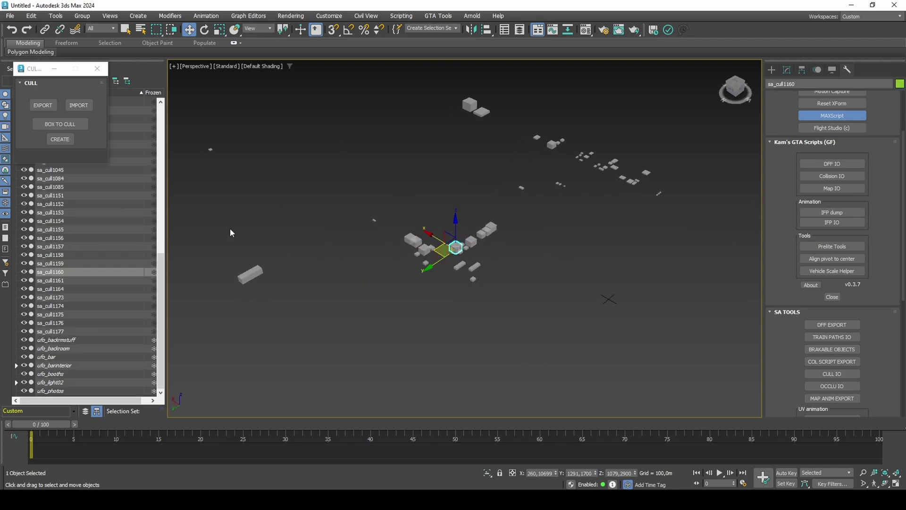
click(97, 68)
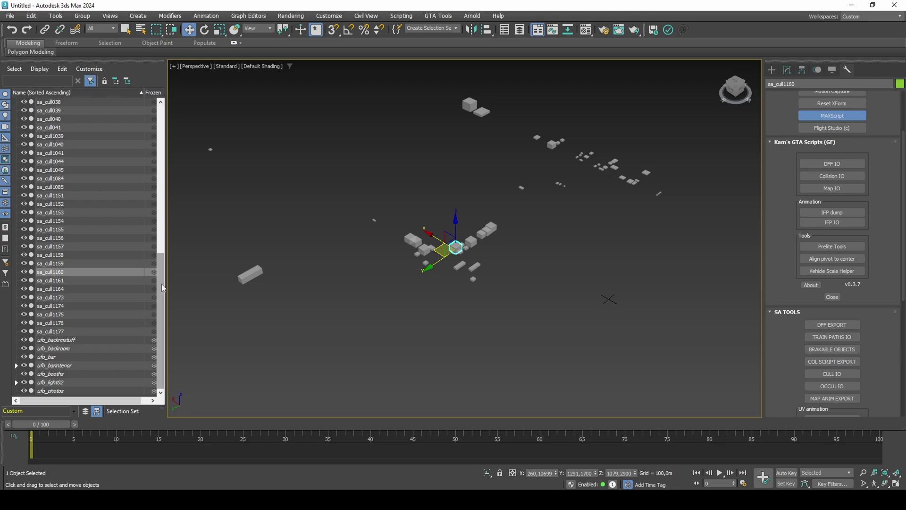
drag(161, 284, 171, 202)
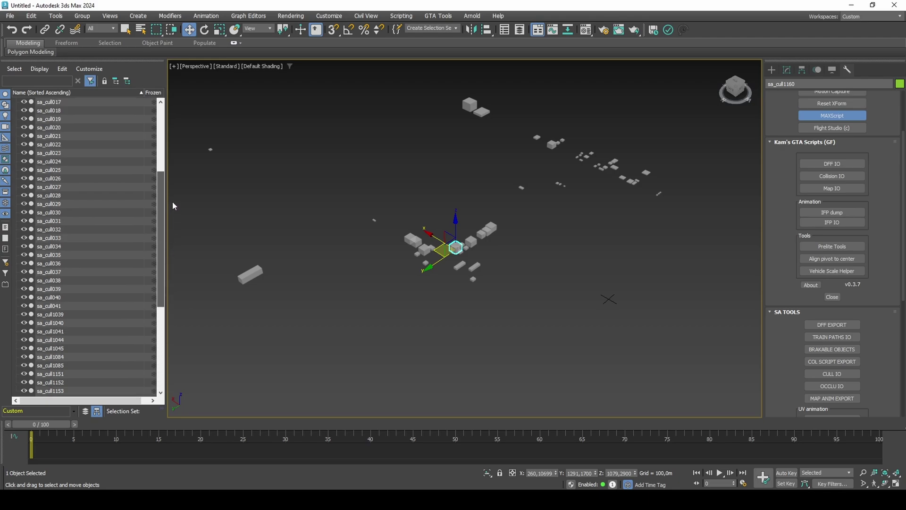
click(69, 296)
key(z)
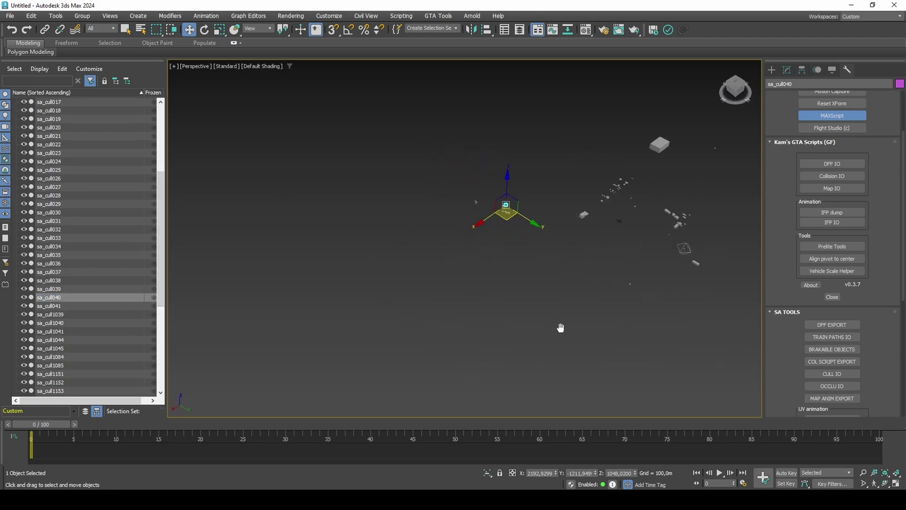
scroll(518, 209, up, 6)
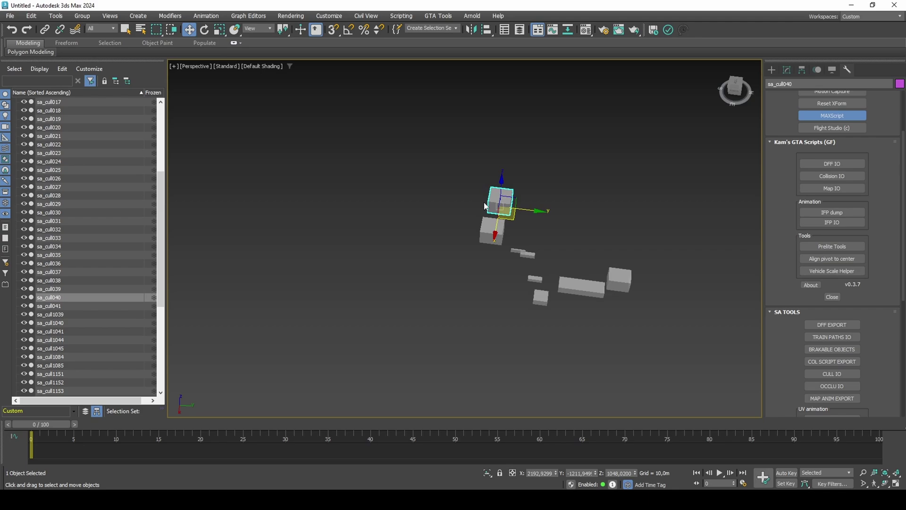
scroll(528, 256, up, 2)
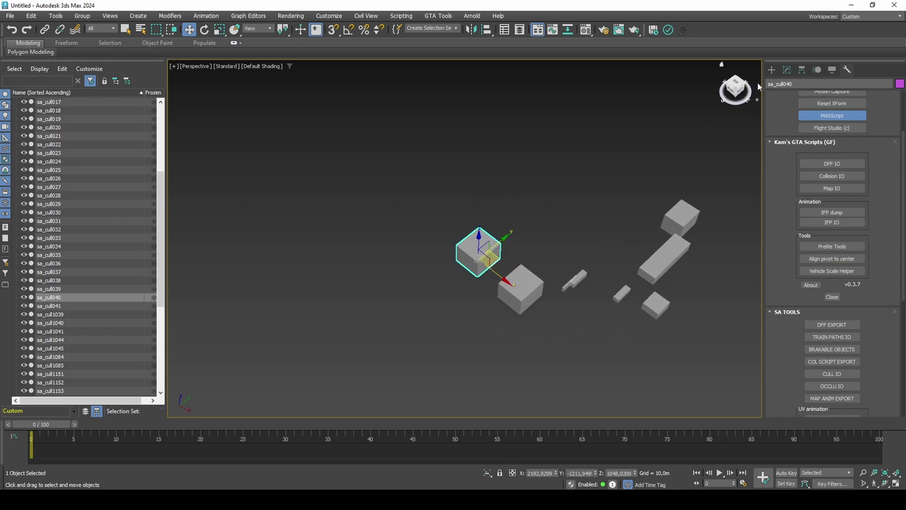
click(787, 70)
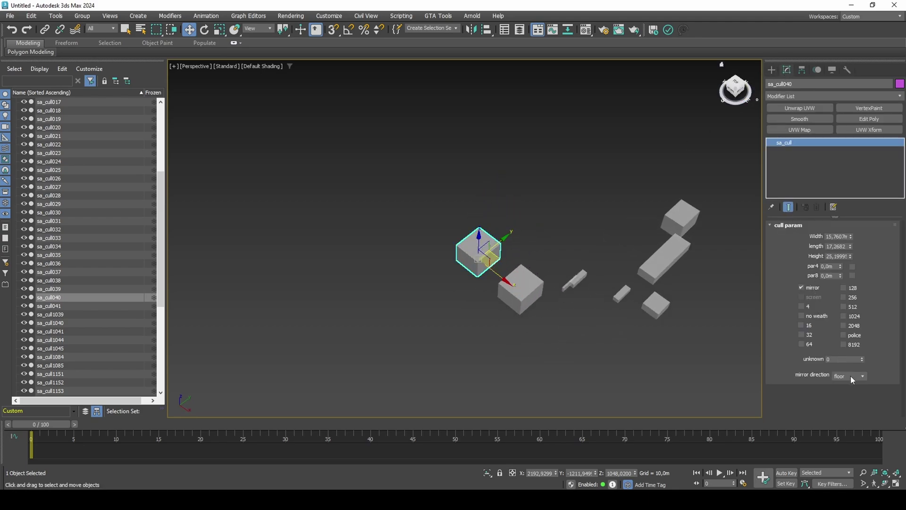
Remove every cull zone except sa_cull040 from the scene and unfreeze all objects
alt+middle_drag(527, 269, 541, 260)
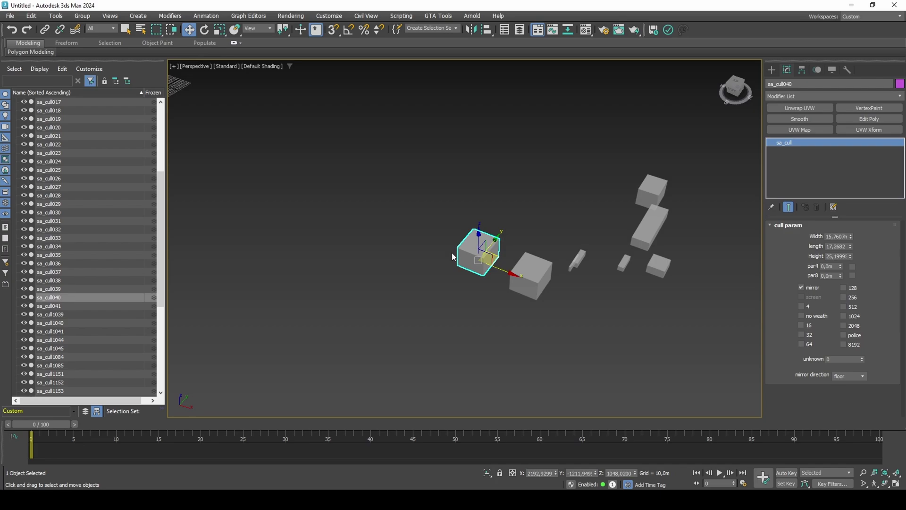
key(ctrl+i)
key(alt+h)
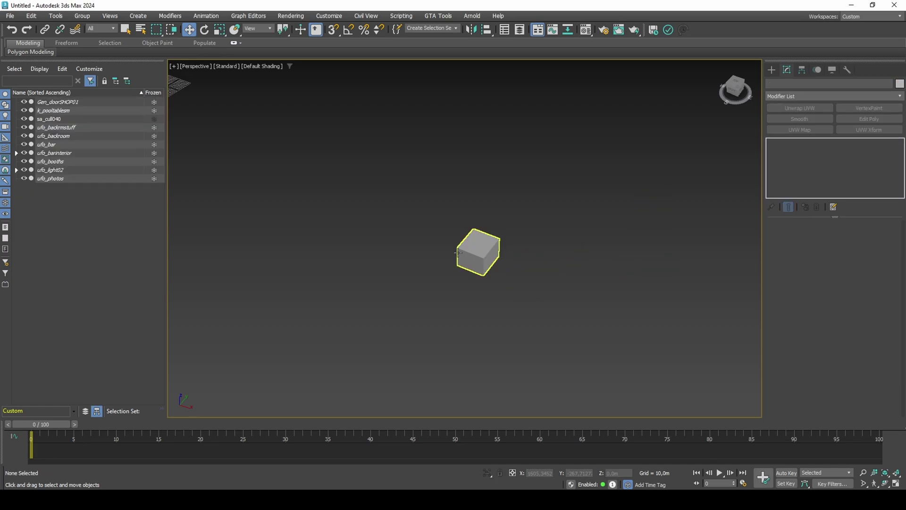
right_click(415, 239)
click(437, 174)
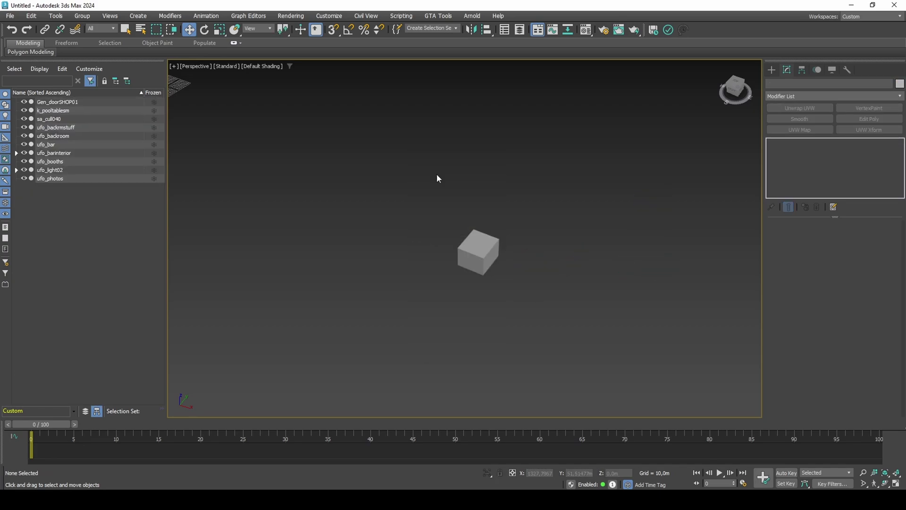
Enable Backface Cull in the object properties of the sa_cull040 zone
click(471, 241)
right_click(471, 241)
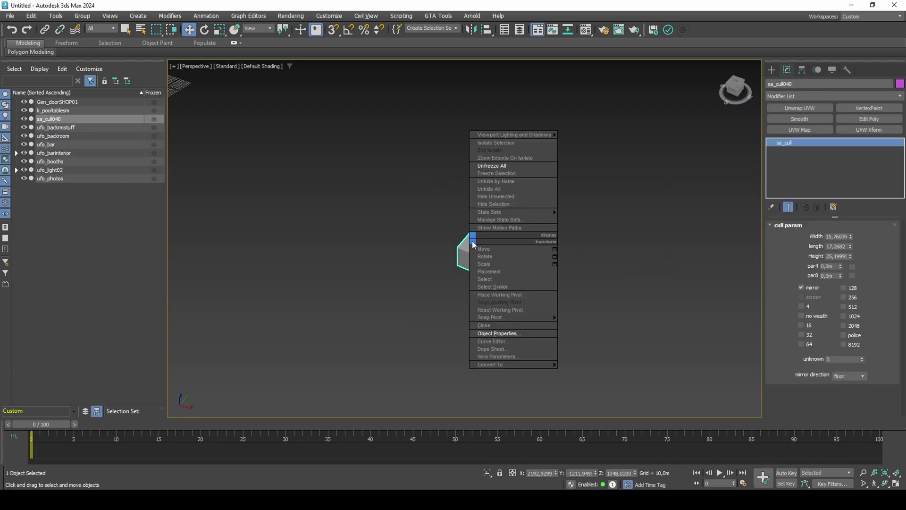
click(517, 333)
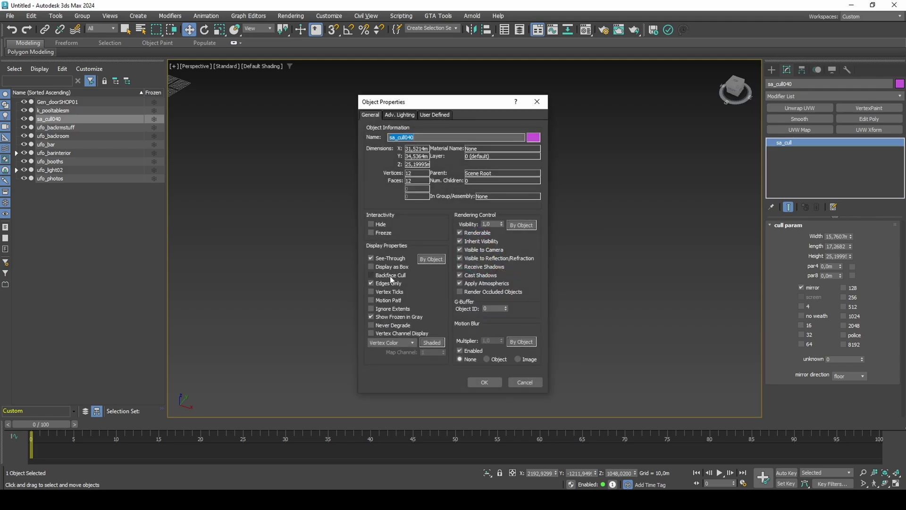
click(390, 279)
click(473, 380)
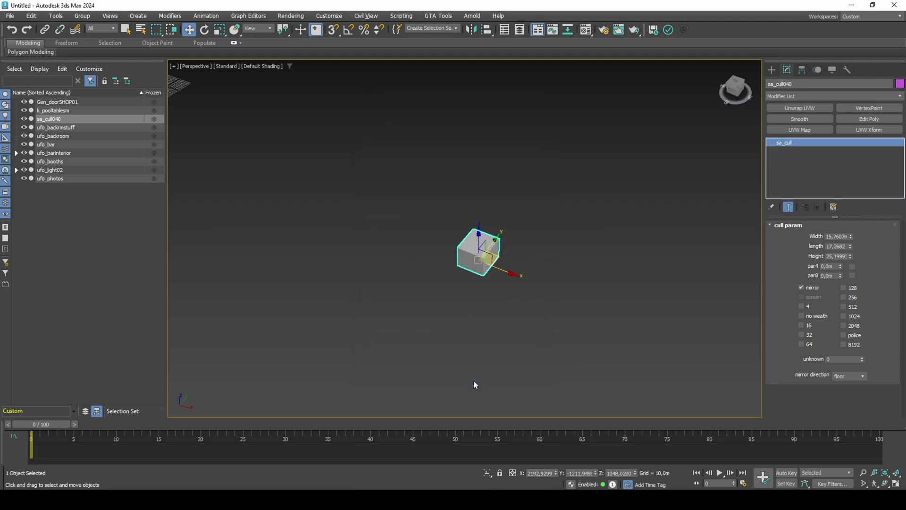
Group all the bar interior objects, leaving sa_cull040 out, under the default group name
key(ctrl+a)
key(z)
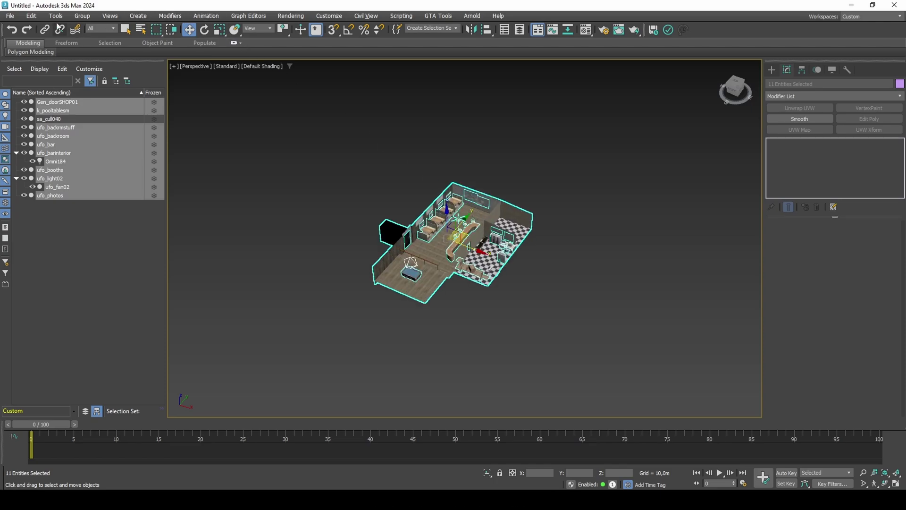
click(76, 17)
click(85, 27)
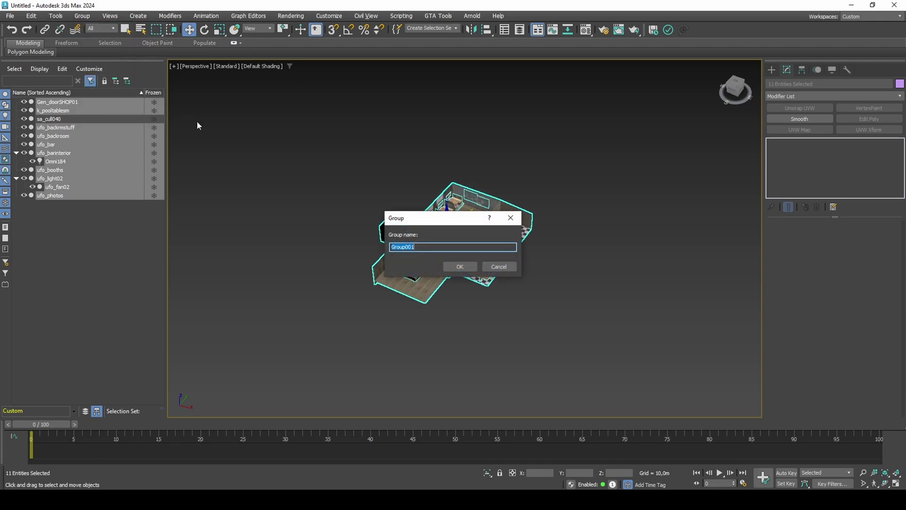
key(Return)
Align the interior group to sa_cull040 in X, Y and Z position, pivot point to pivot point
scroll(281, 225, down, 8)
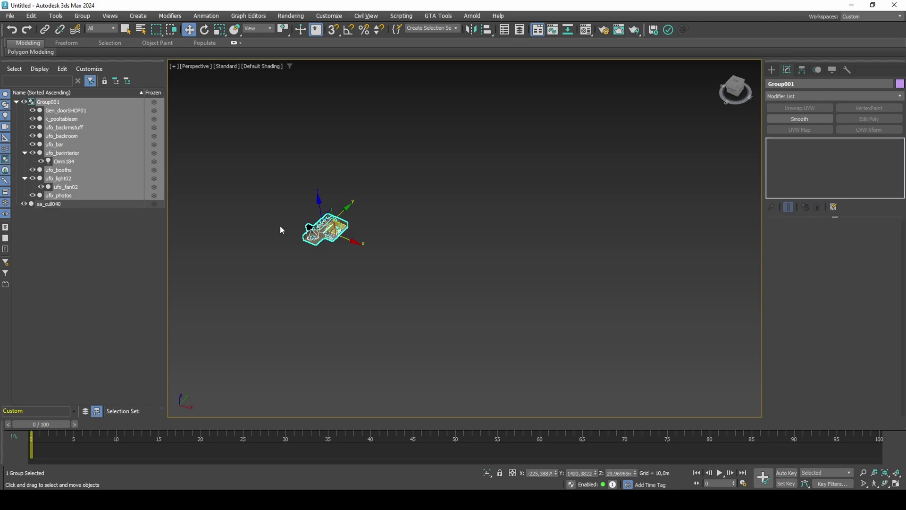
middle_drag(285, 226, 343, 225)
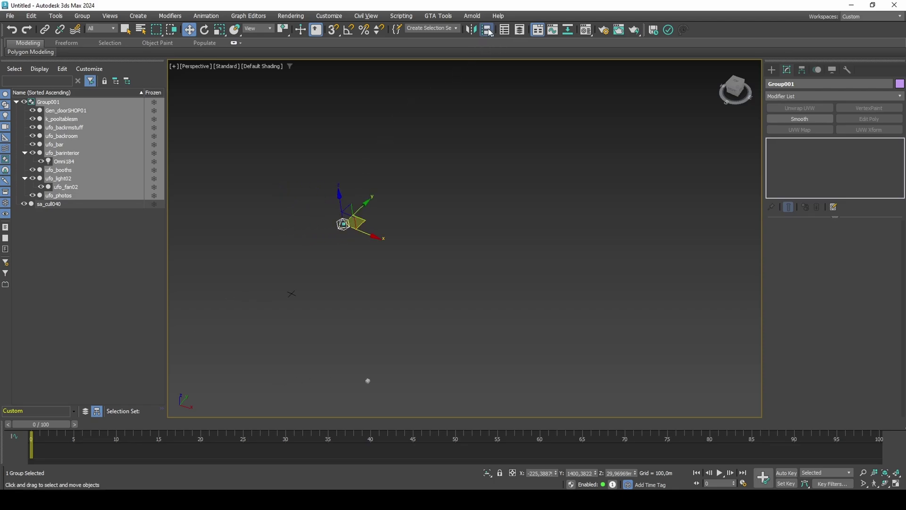
click(488, 31)
click(94, 204)
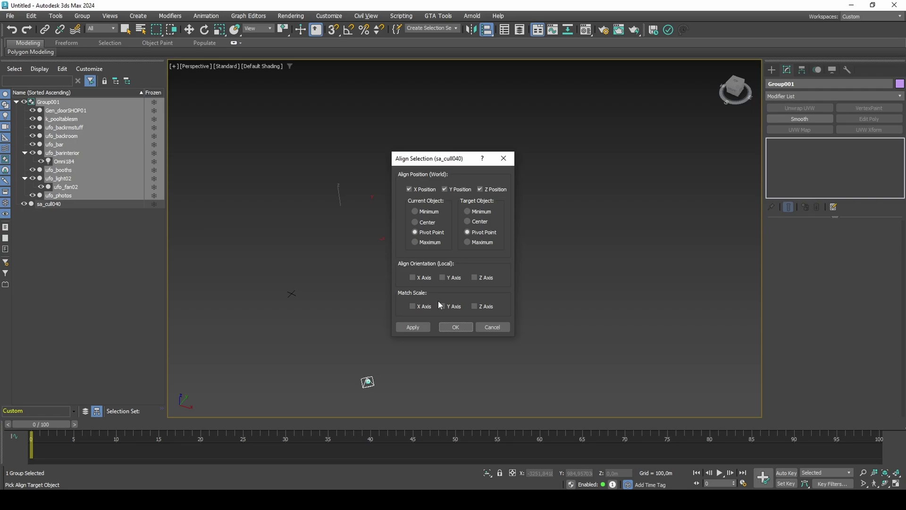
click(463, 325)
scroll(455, 258, up, 10)
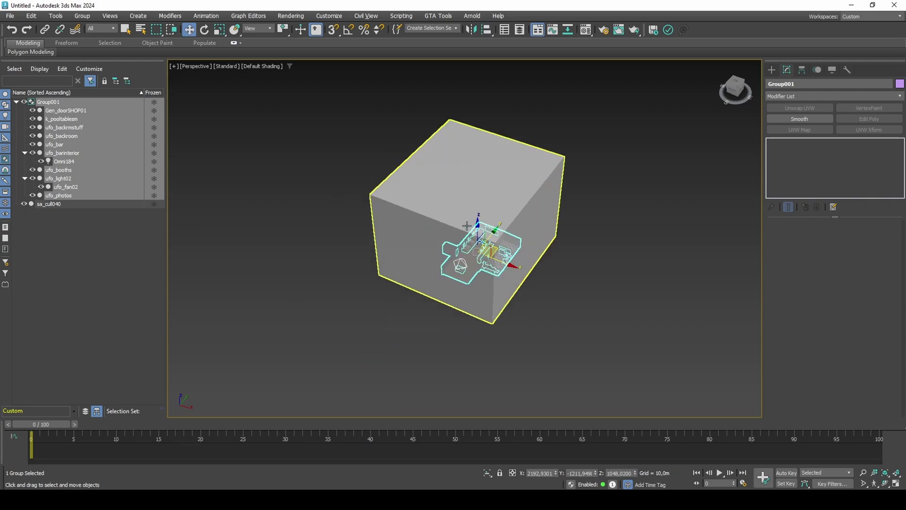
alt+middle_drag(448, 268, 527, 266)
scroll(494, 229, up, 4)
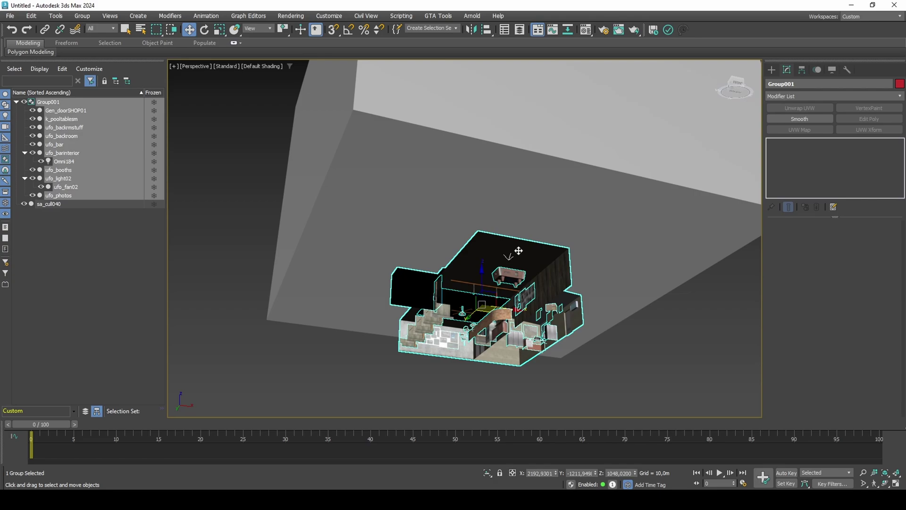
Using vertex snap with axis constraints and edged faces shown, move the interior group vertically until its floor corner is level with the cull zone's base
right_click(333, 30)
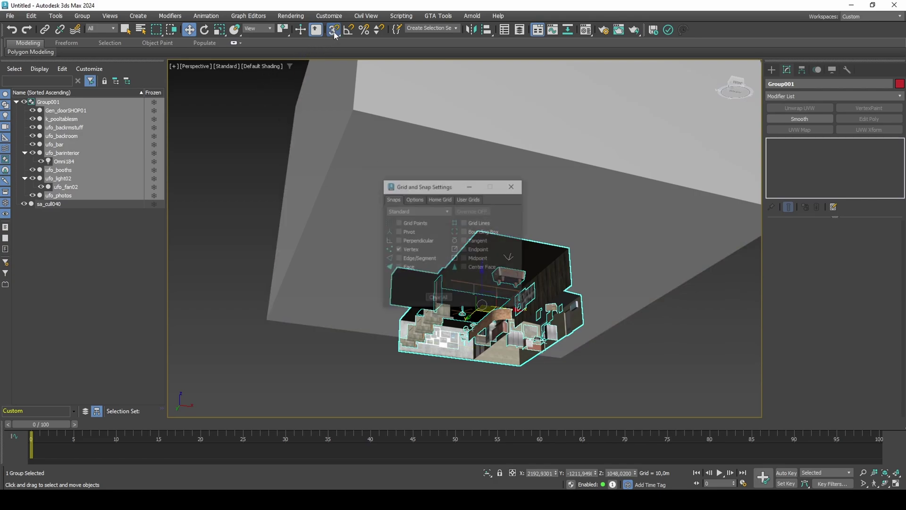
click(413, 199)
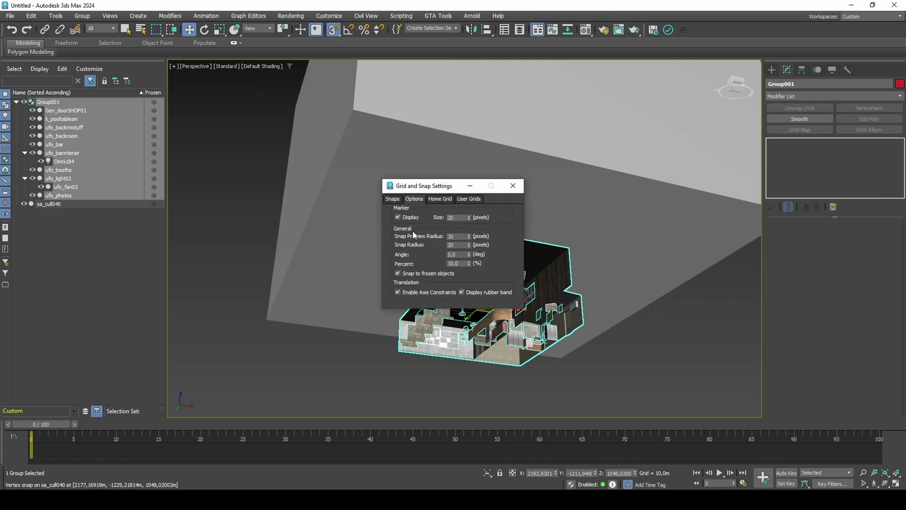
click(513, 185)
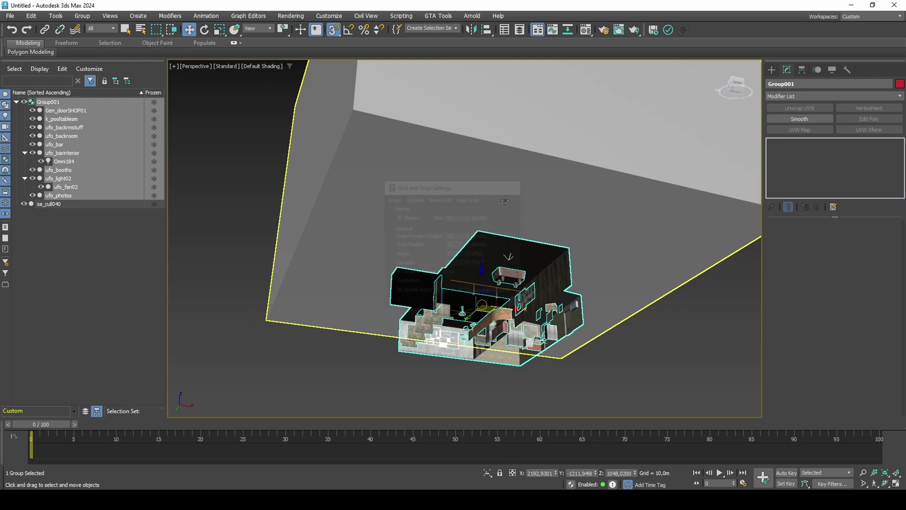
alt+middle_drag(512, 203, 349, 309)
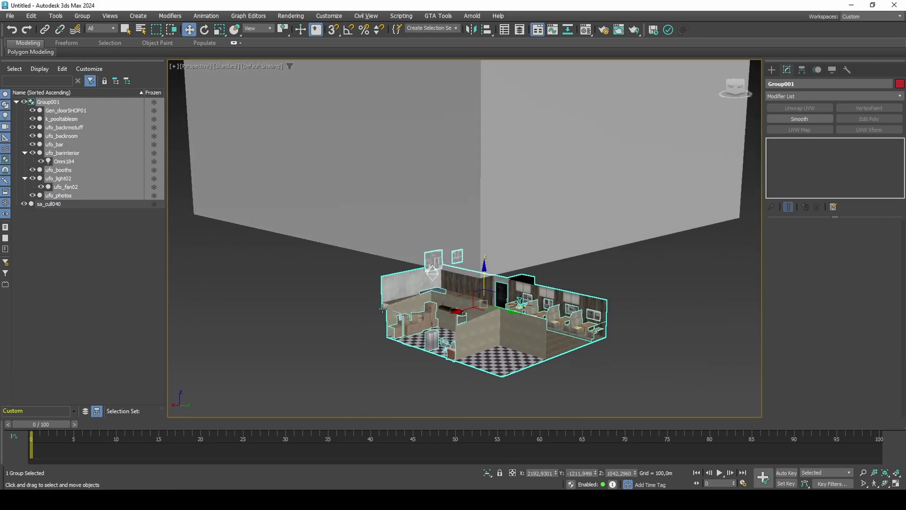
key(s)
key(F4)
scroll(501, 373, up, 5)
scroll(501, 372, up, 3)
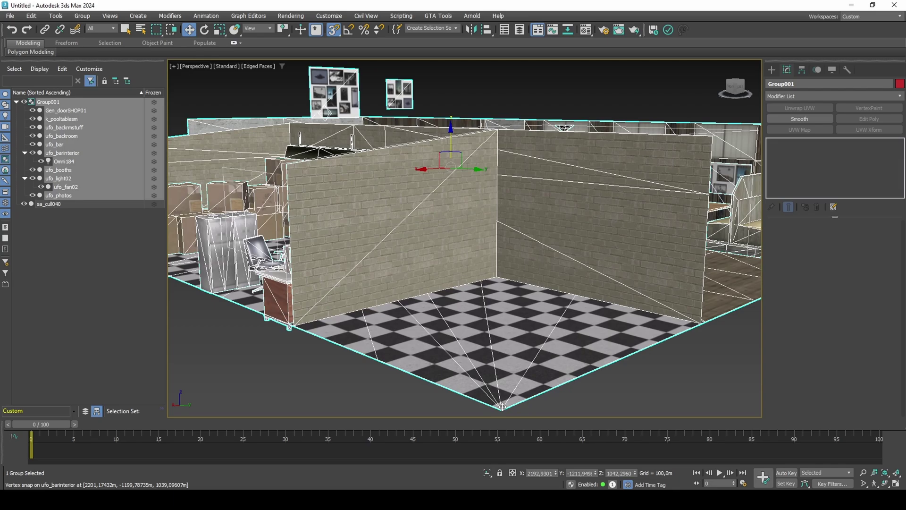
scroll(502, 407, down, 5)
drag(505, 396, 465, 219)
middle_drag(465, 219, 492, 204)
Offset the interior group upward by 0.01 m in Z using Transform Type-In
click(475, 195)
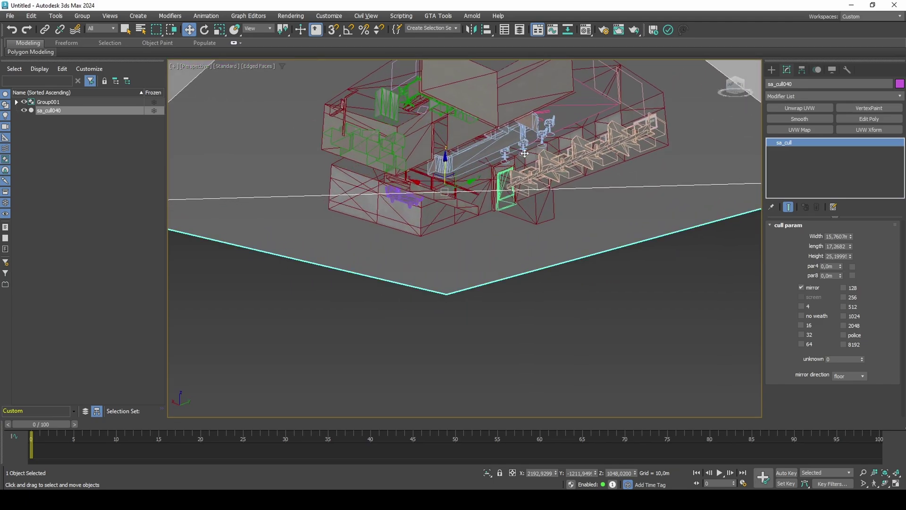
click(519, 94)
alt+middle_drag(519, 94, 357, 153)
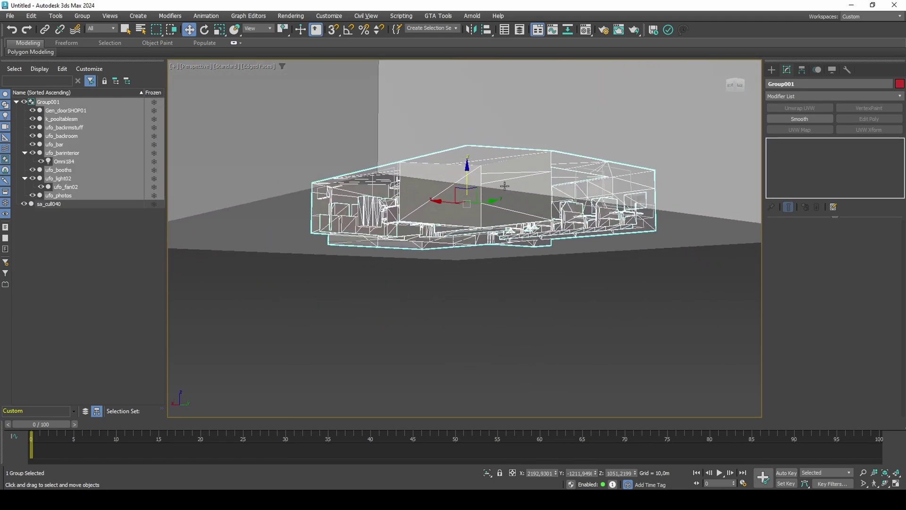
click(33, 16)
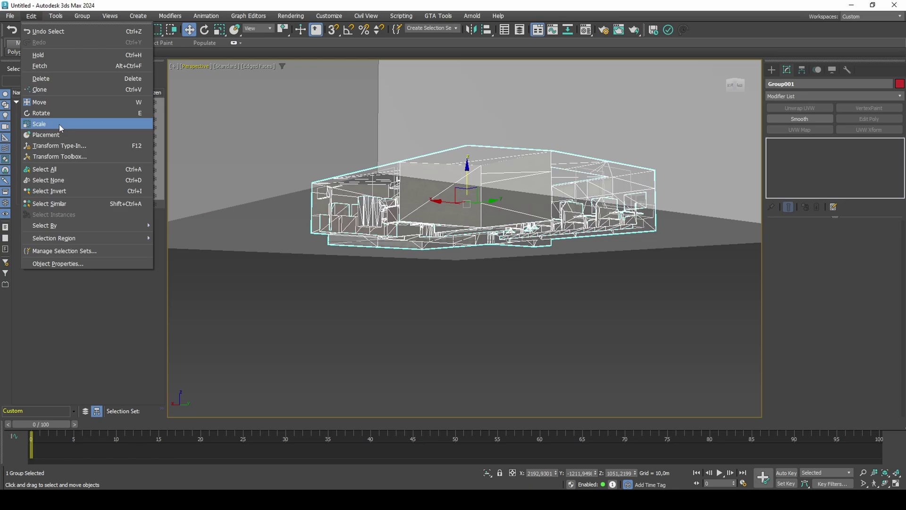
click(80, 146)
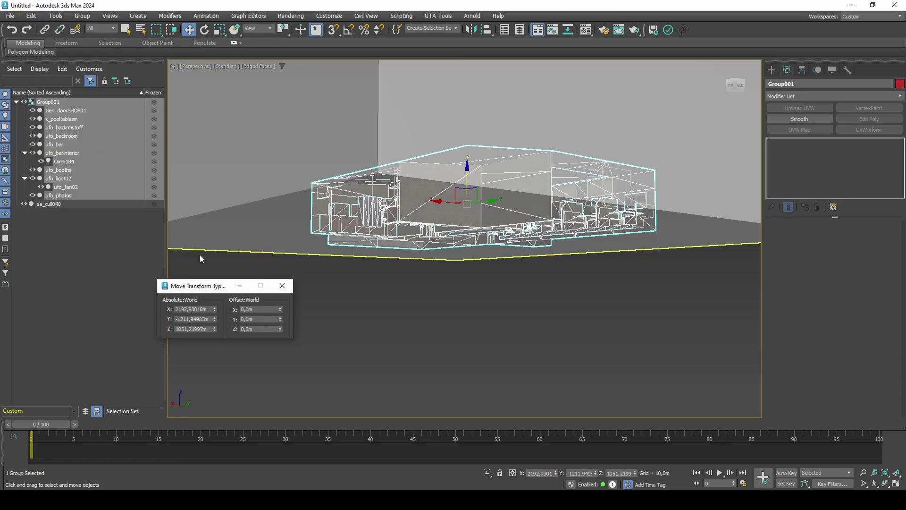
key(Return)
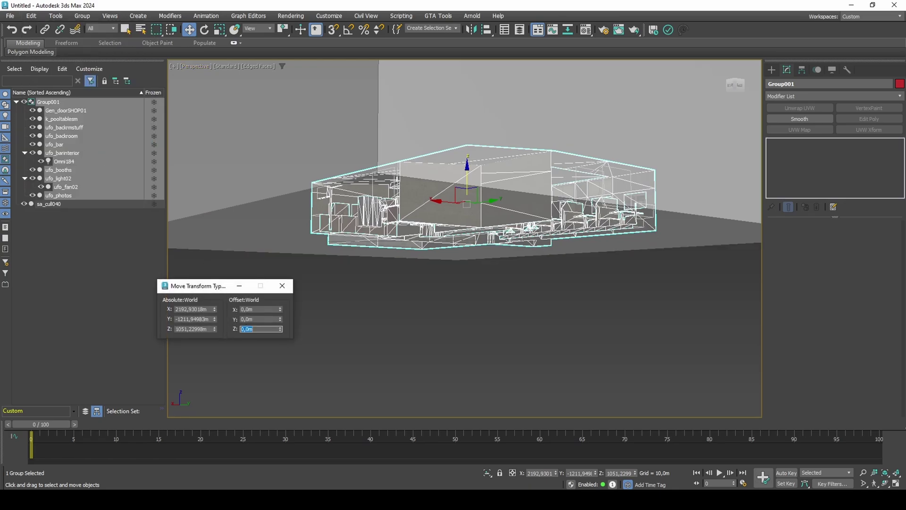
click(287, 288)
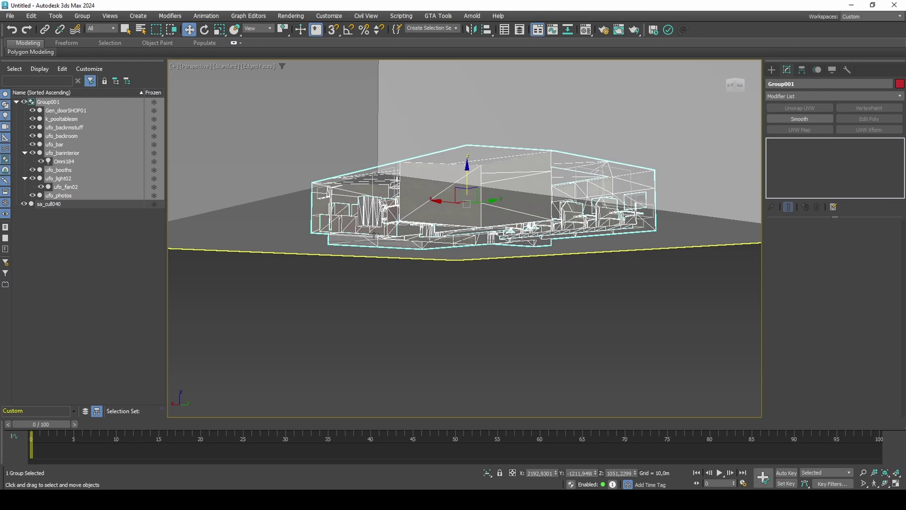
Ungroup the interior models and select the sa_cull040 zone on its own
click(82, 16)
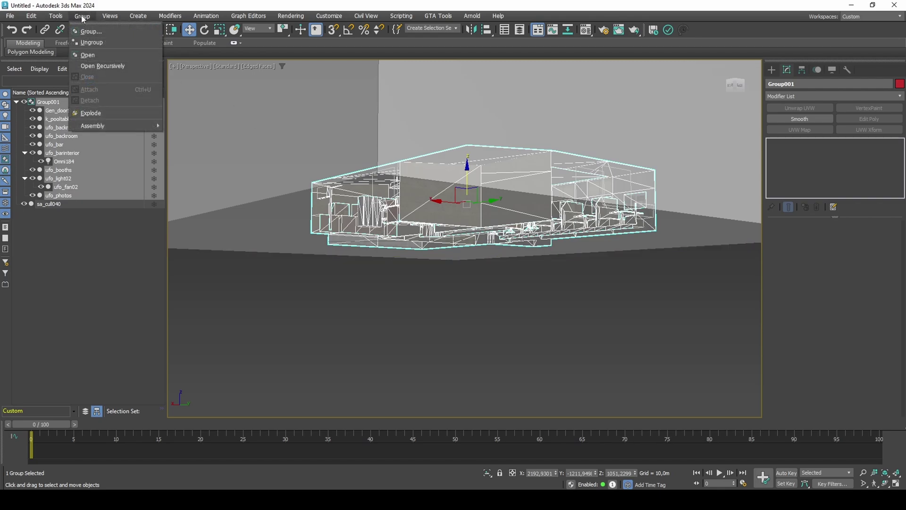
click(87, 37)
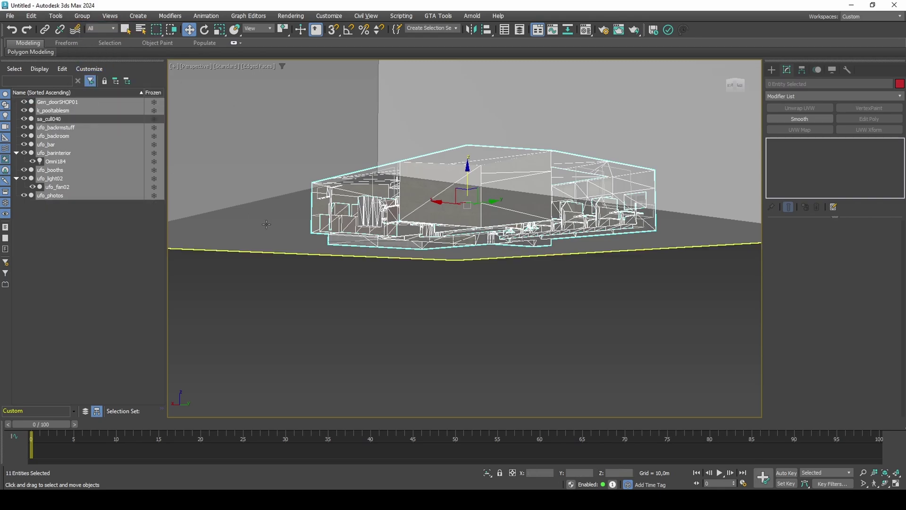
click(324, 282)
click(471, 160)
alt+middle_drag(471, 161, 474, 205)
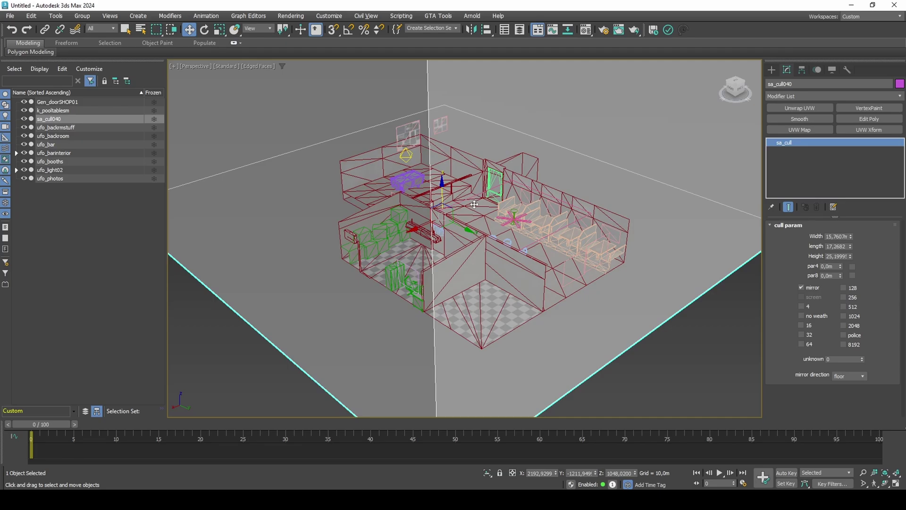
Check the material IDs of ufo_barinterior's wooden and checkered floor polygons with a temporary Edit Poly modifier, and remove the modifier
scroll(457, 226, up, 6)
scroll(457, 226, up, 3)
click(457, 226)
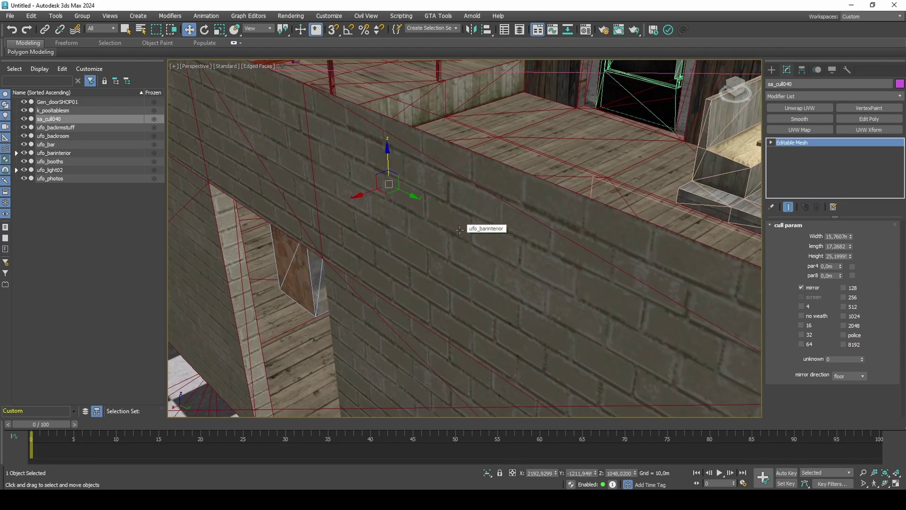
scroll(460, 230, down, 7)
middle_drag(460, 230, 500, 207)
click(840, 118)
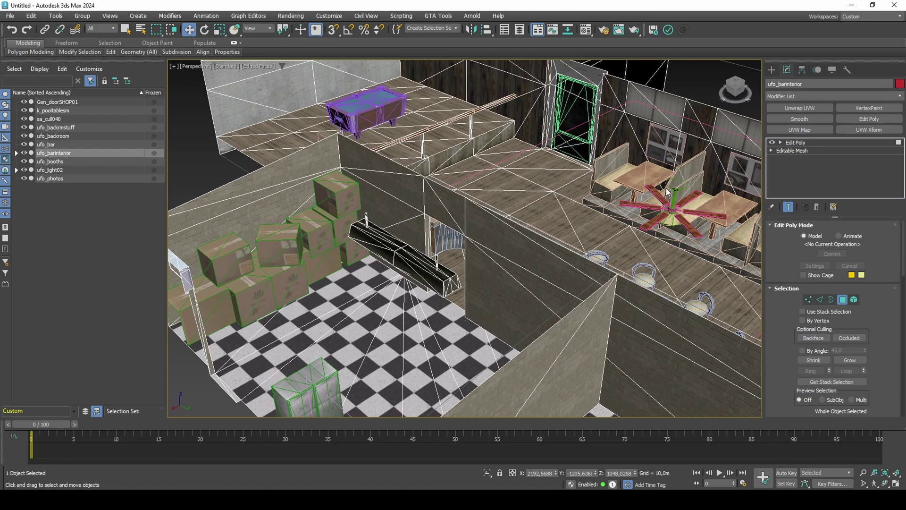
key(4)
click(564, 210)
middle_drag(564, 210, 535, 206)
scroll(775, 316, down, 5)
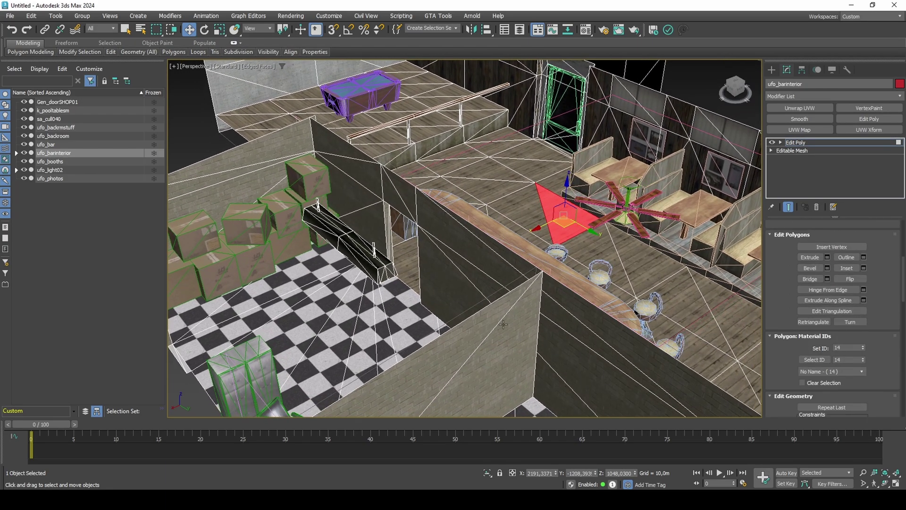
click(429, 328)
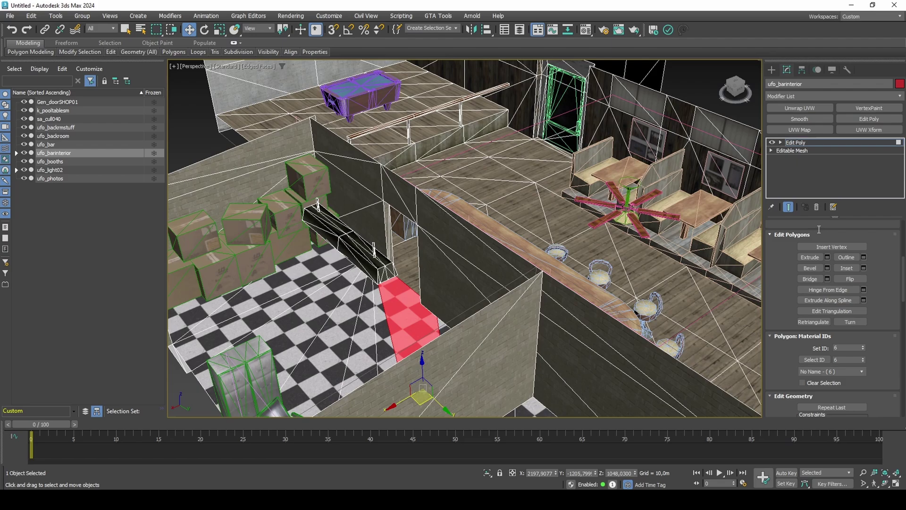
click(816, 207)
Load ufo_barinterior's material and reduce the opacity of floor sub-materials 6 and 14, with 75 for the wooden floor
key(m)
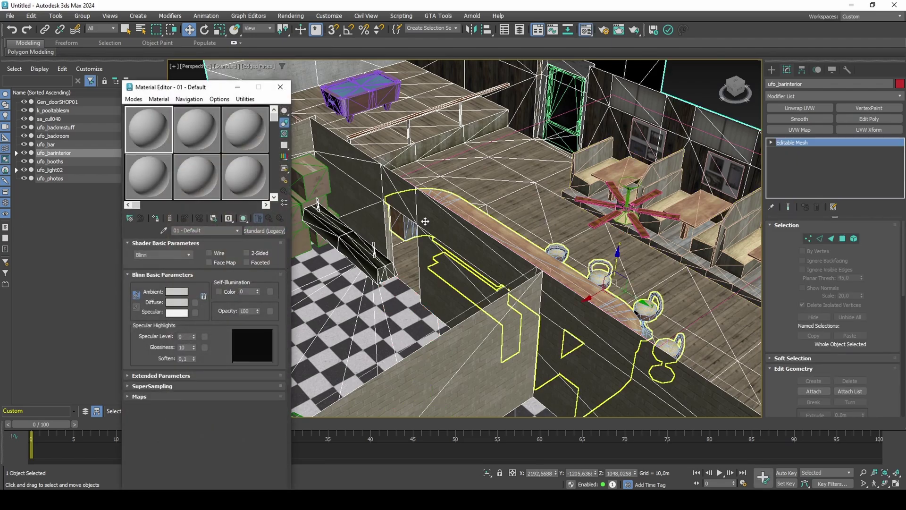
click(75, 152)
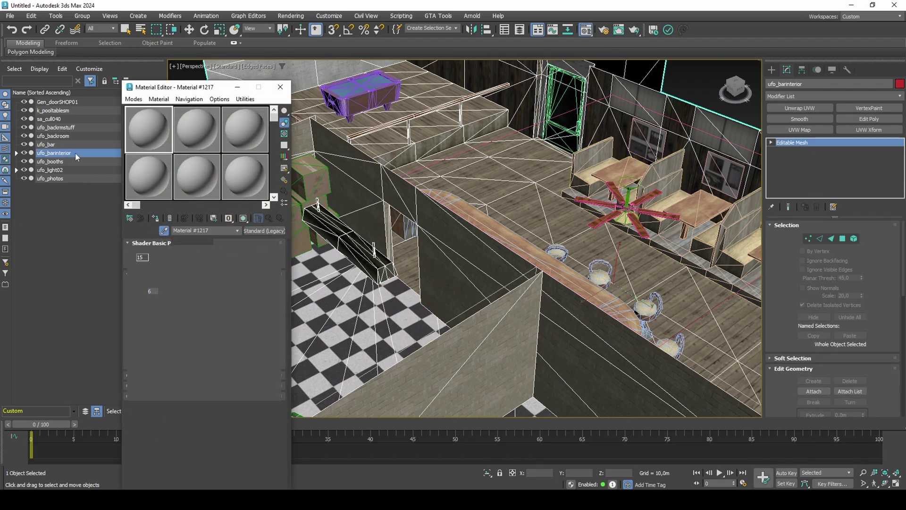
click(196, 290)
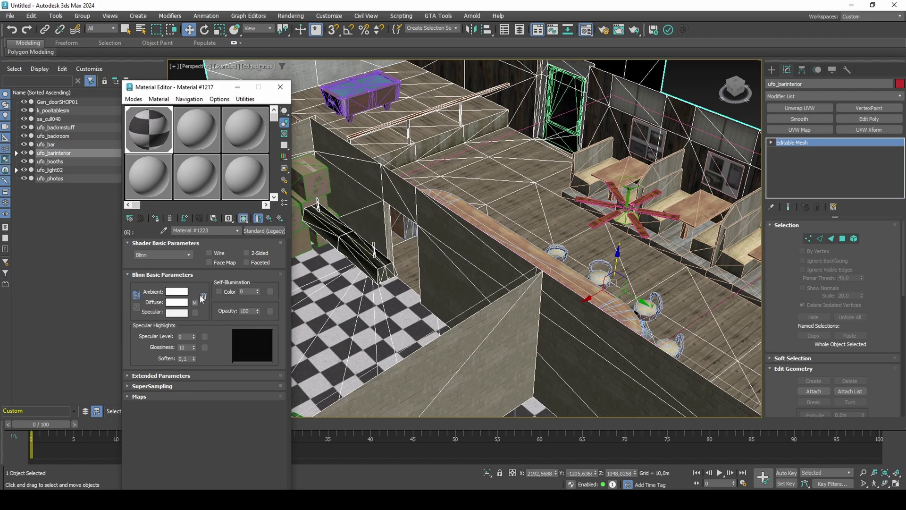
click(268, 218)
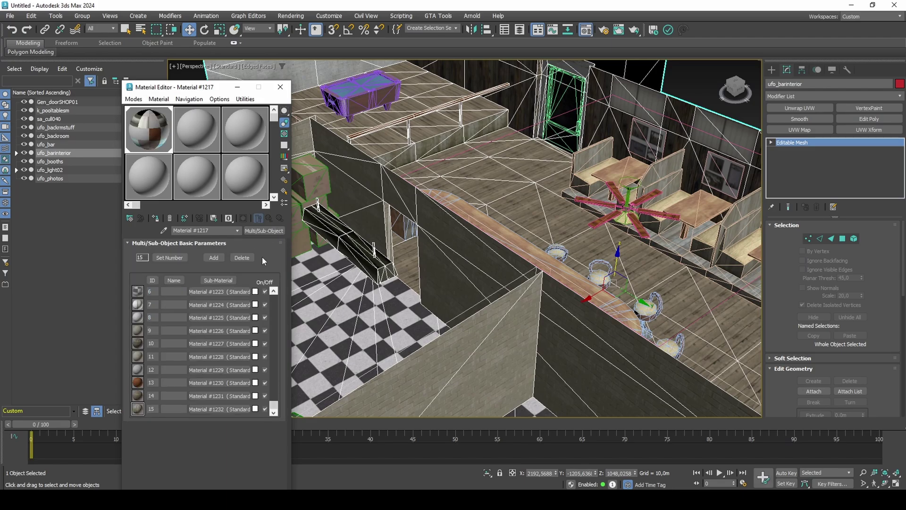
click(209, 395)
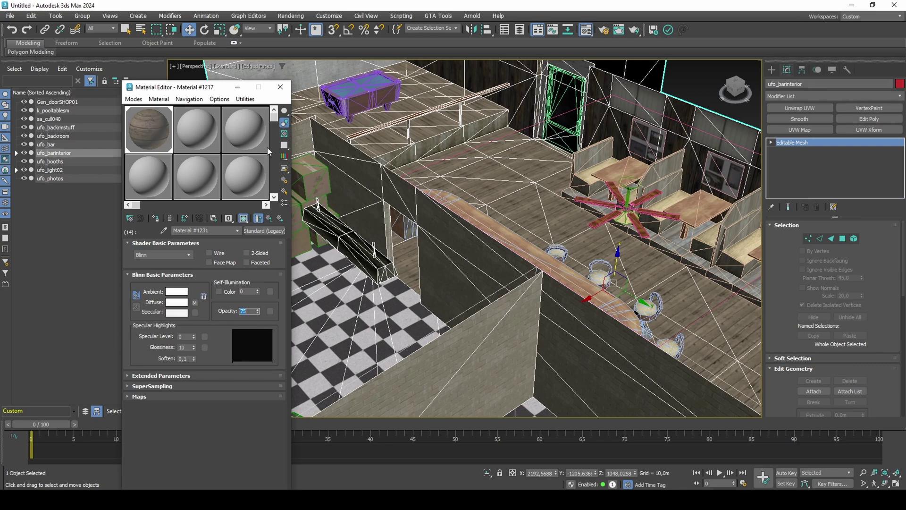
click(281, 86)
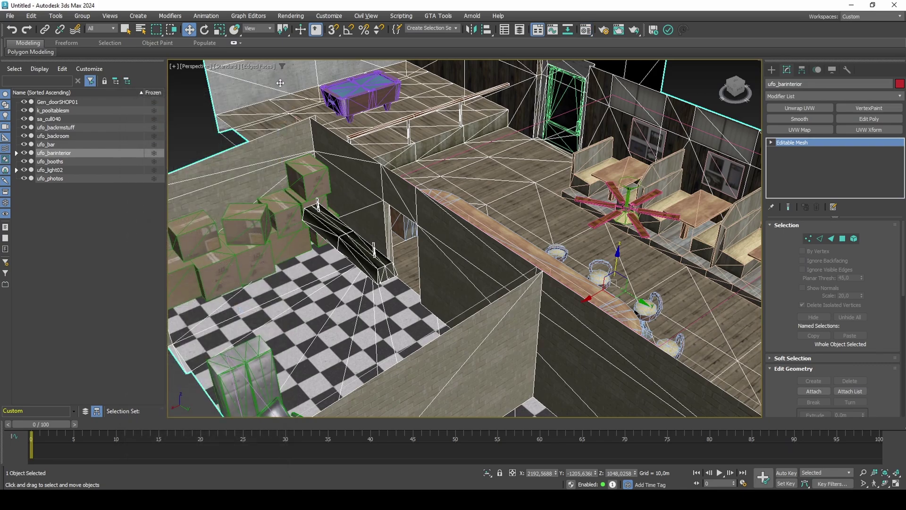
Add the pool table, ufo_backroom, ufo_booths and ufo_bar to the selection alongside ufo_barinterior
ctrl+click(306, 171)
ctrl+click(380, 97)
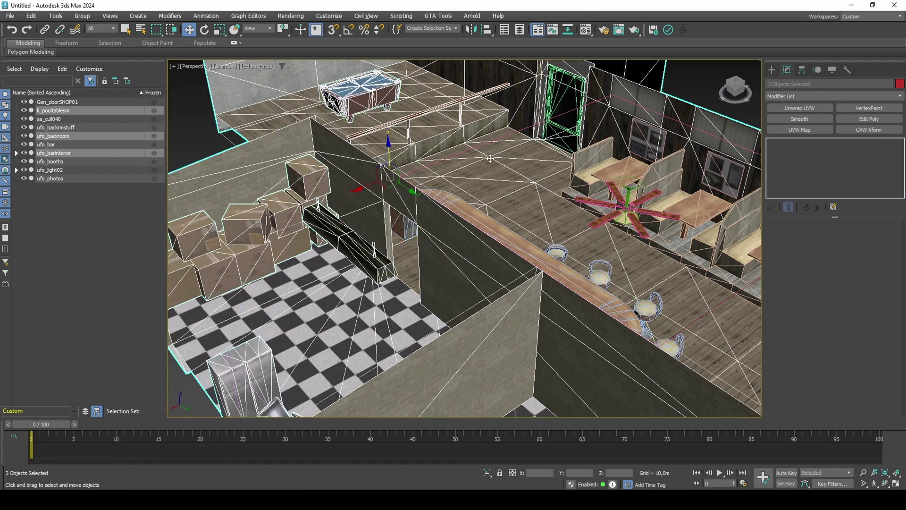
ctrl+click(579, 169)
alt+middle_drag(580, 169, 427, 180)
scroll(427, 180, down, 3)
middle_drag(427, 180, 347, 185)
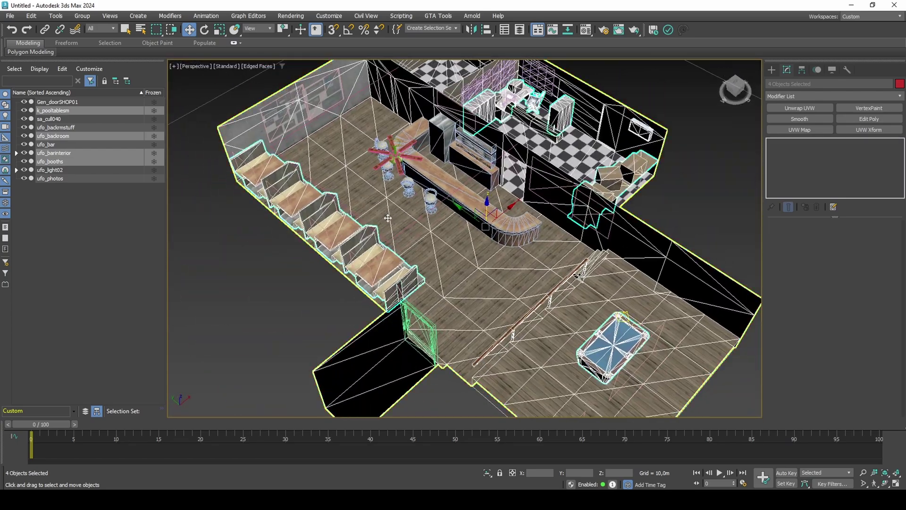
scroll(425, 193, up, 3)
ctrl+click(458, 202)
mouse_move(459, 201)
middle_down()
mouse_move(456, 214)
mouse_move(447, 198)
middle_up()
scroll(447, 197, up, 1)
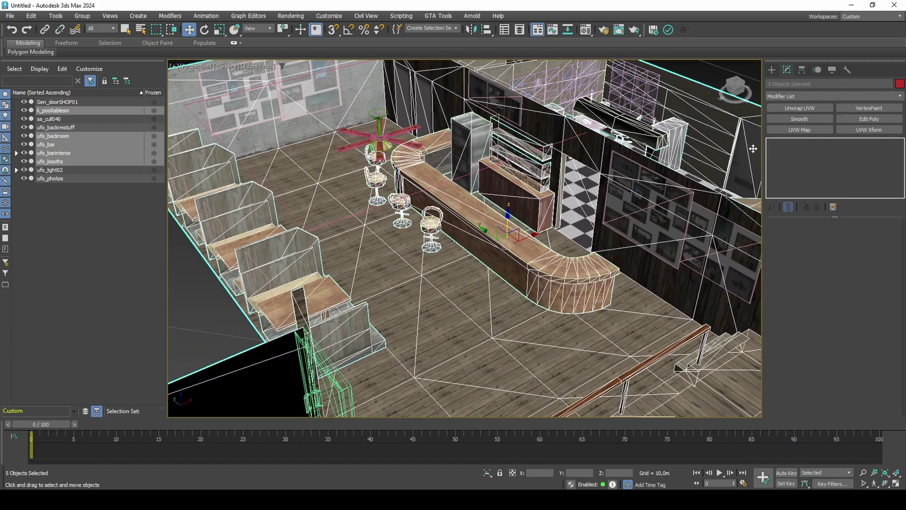
Add a Mirror modifier to the selected interior models, mirroring along Z with Copy enabled
click(816, 98)
text(m)
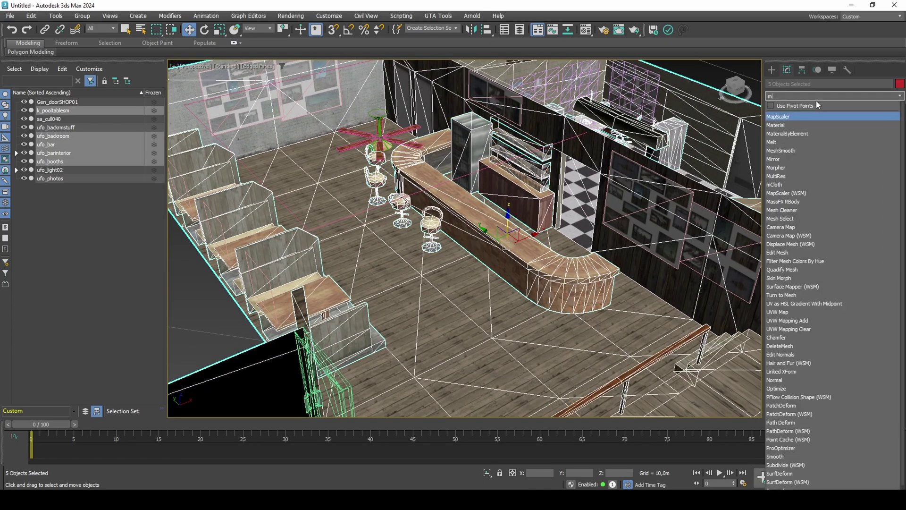
click(789, 159)
click(814, 261)
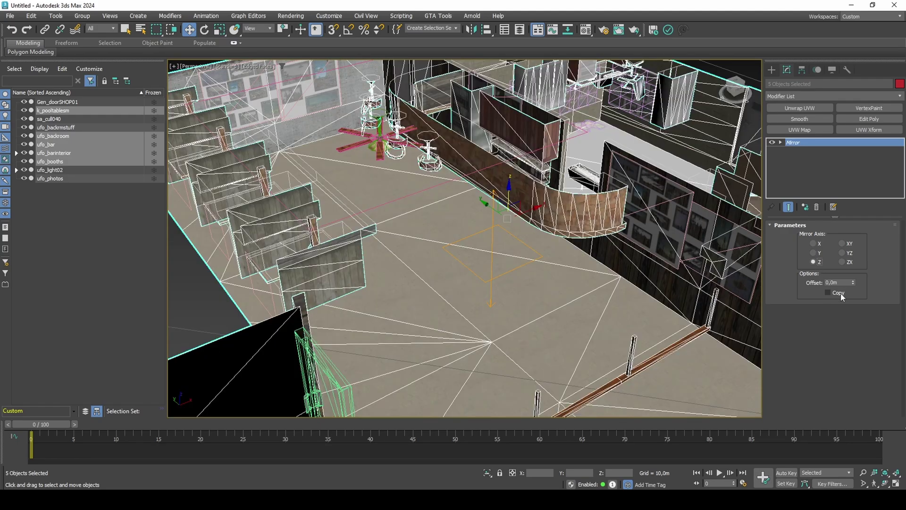
click(839, 293)
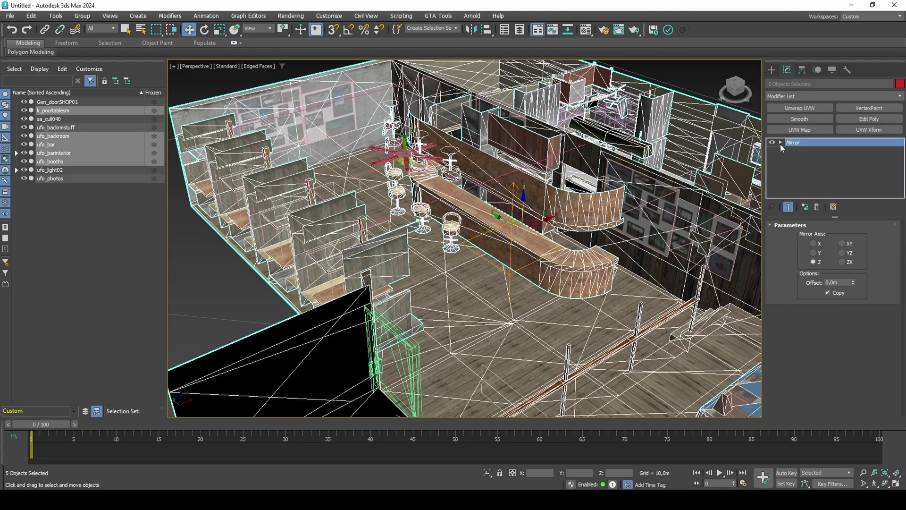
Lower the Mirror Center to floor level by snapping to a ufo_booths vertex, and turn off edged faces in the viewport
click(780, 142)
click(797, 150)
alt+middle_drag(417, 215, 508, 190)
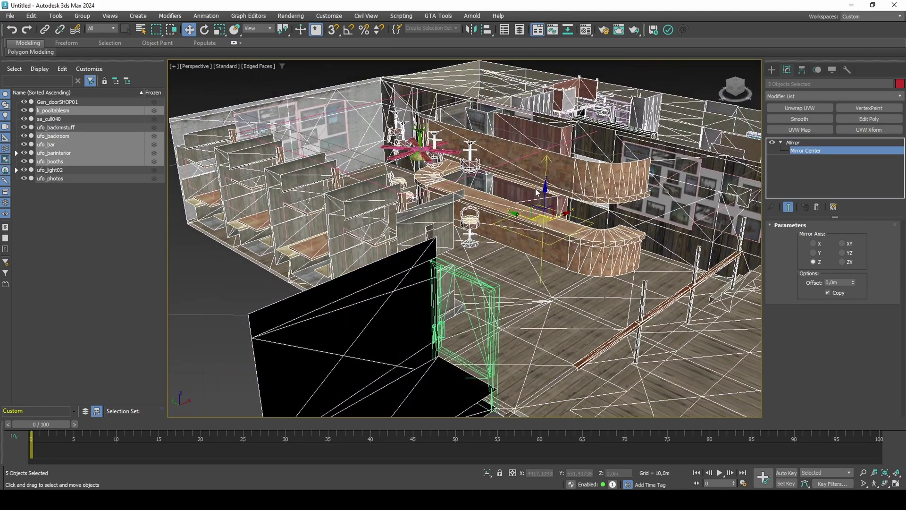
drag(543, 191, 222, 224)
key(s)
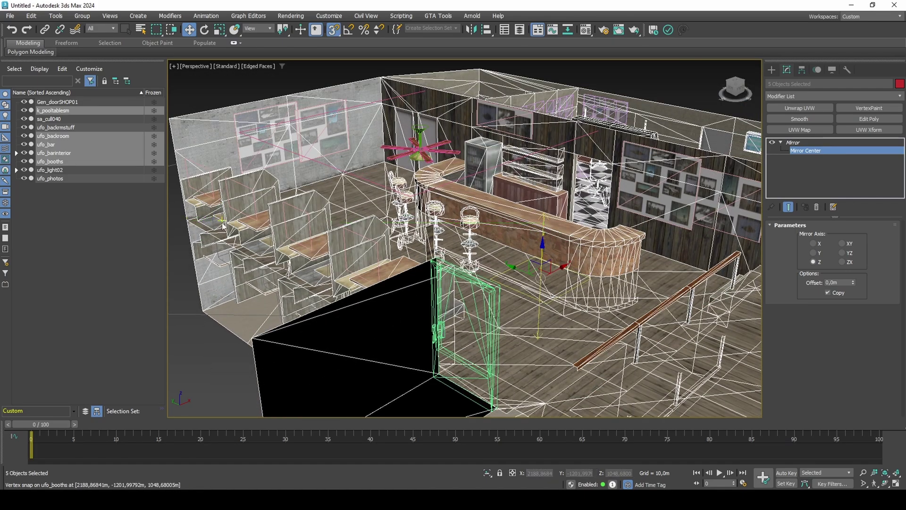
key(1)
key(F4)
alt+middle_drag(488, 240, 469, 230)
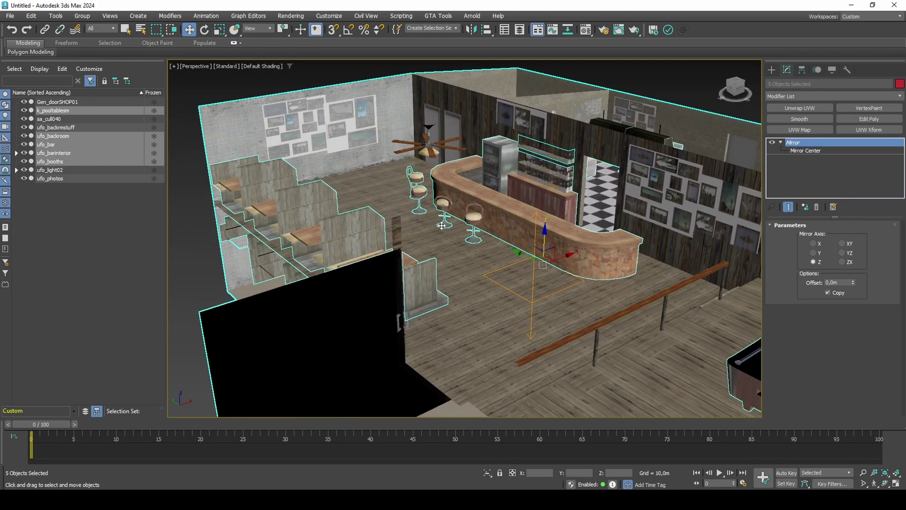
Apply a temporary VertexPaint modifier to preview the vertex lighting on the bar and stools, and delete the modifier
scroll(468, 230, up, 5)
scroll(469, 230, up, 5)
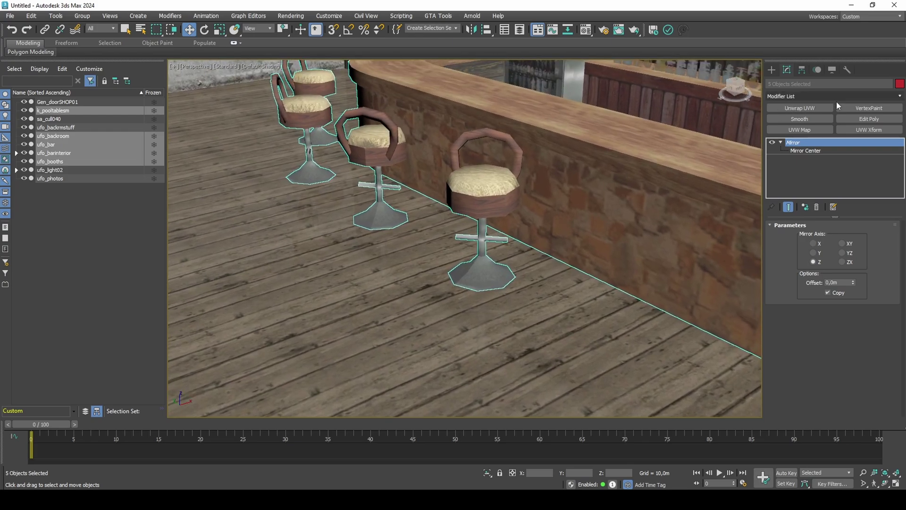
click(868, 108)
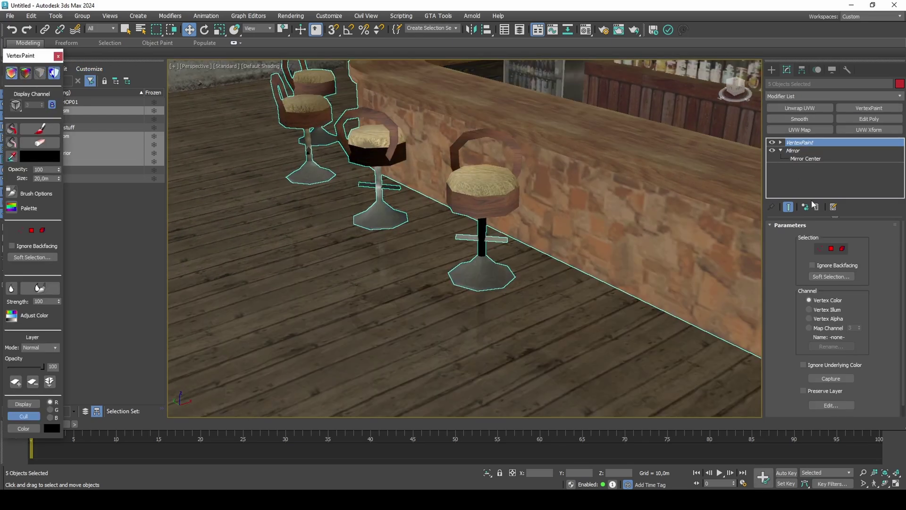
click(815, 207)
Deselect everything and examine the simulated floor reflections around the bar stools in Walk Through mode
click(874, 482)
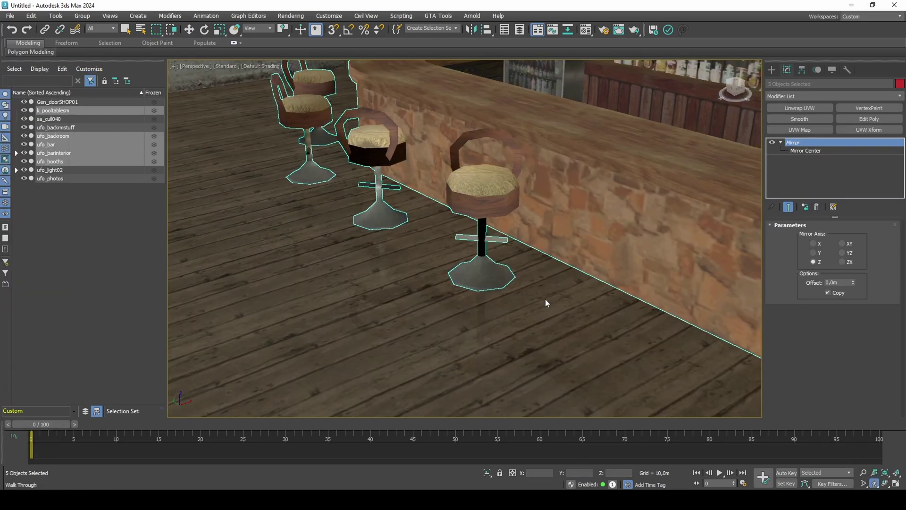
key(ctrl+d)
key(w)
drag(486, 282, 422, 268)
key(w)
key(e)
key(w)
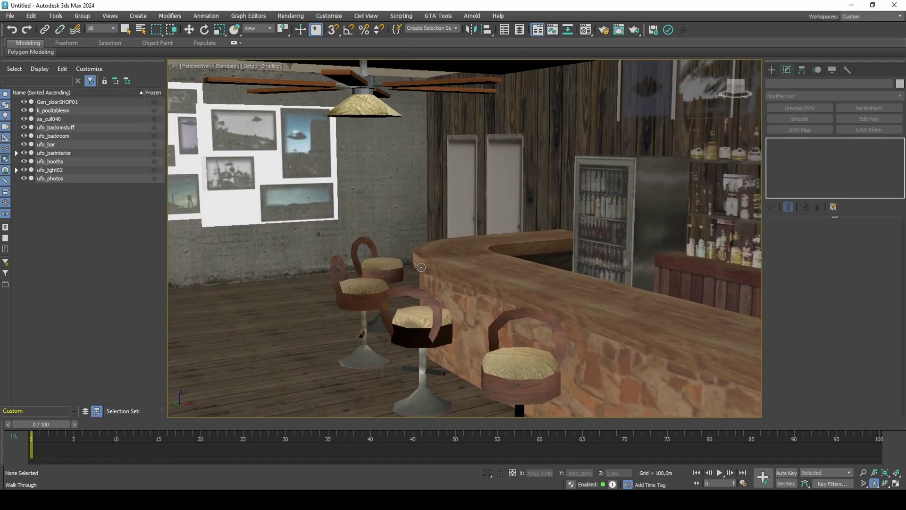
right_click(423, 268)
Restore the selection of the five mirrored interior models and remove their Mirror modifier
click(426, 267)
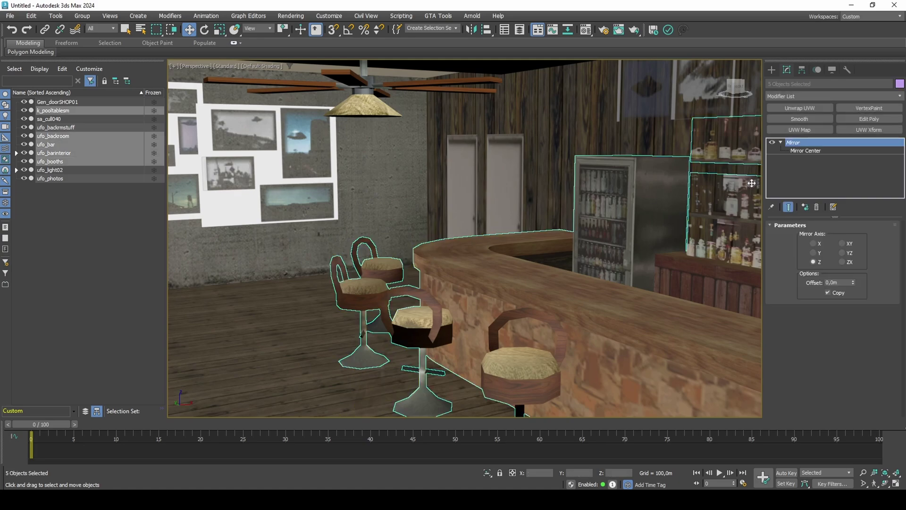
click(817, 207)
key(z)
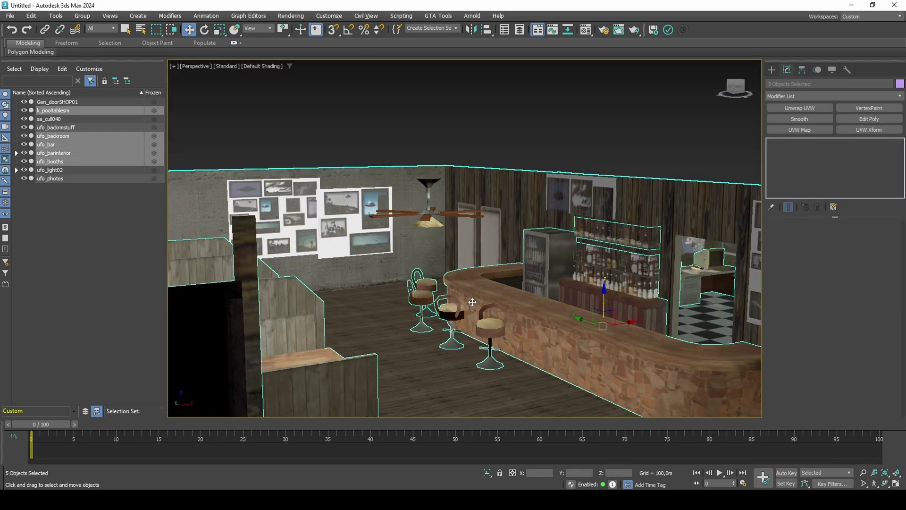
Hide the sa_cull040 zone and select all the scene objects from Gen_doorSHOP01 to ufo_photos
scroll(478, 307, down, 6)
alt+middle_drag(474, 305, 453, 299)
click(396, 224)
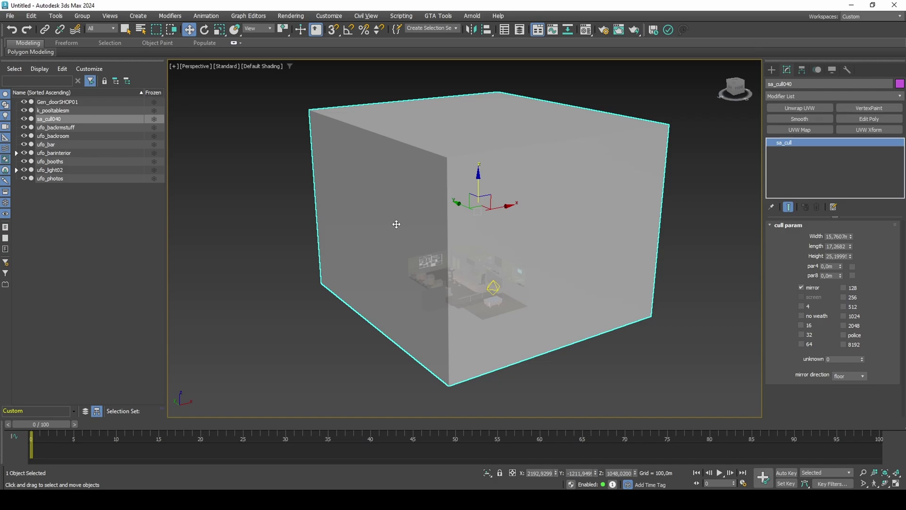
click(23, 119)
shift+click(65, 180)
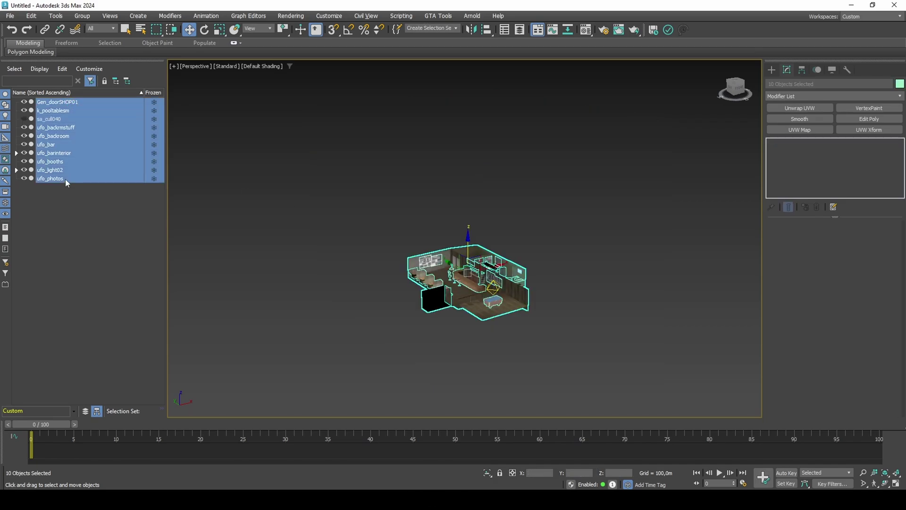
Open the Export MAP tool and apply its basic parameters with TXD name 123 and interior 6
click(437, 17)
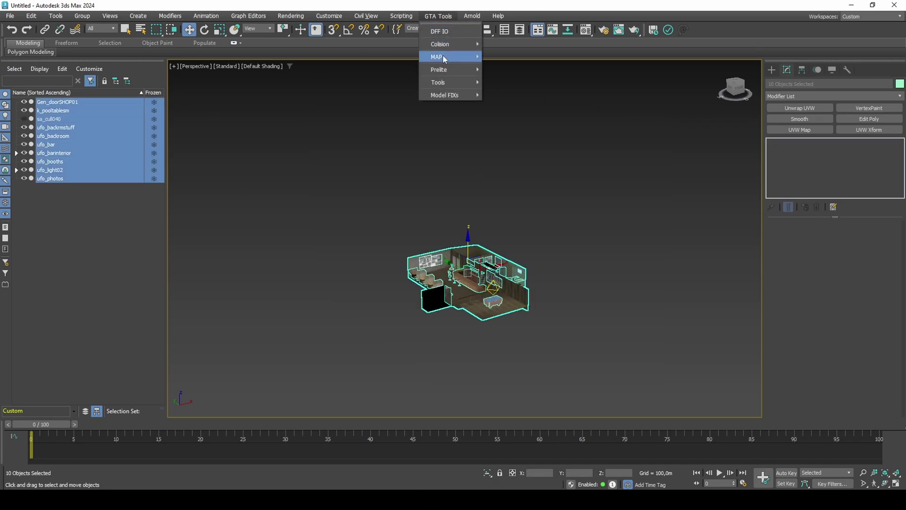
mouse_move(442, 57)
click(512, 64)
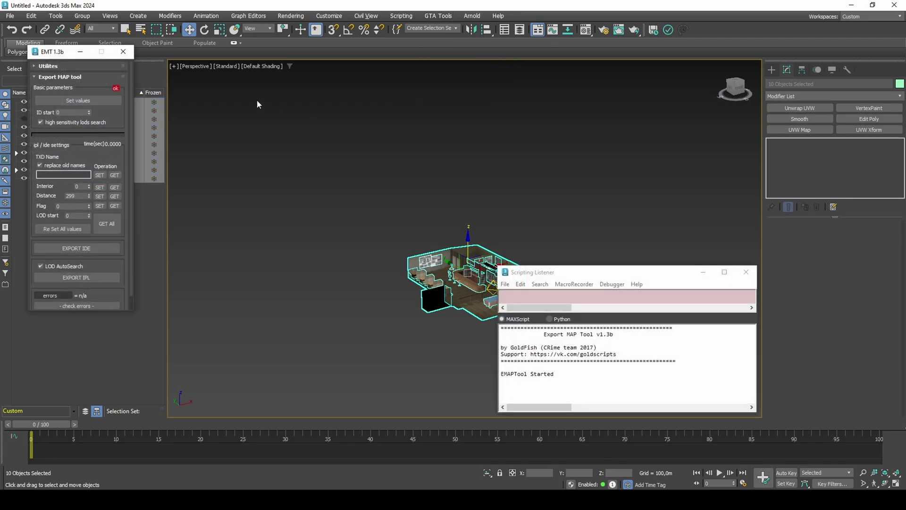
drag(64, 58, 201, 162)
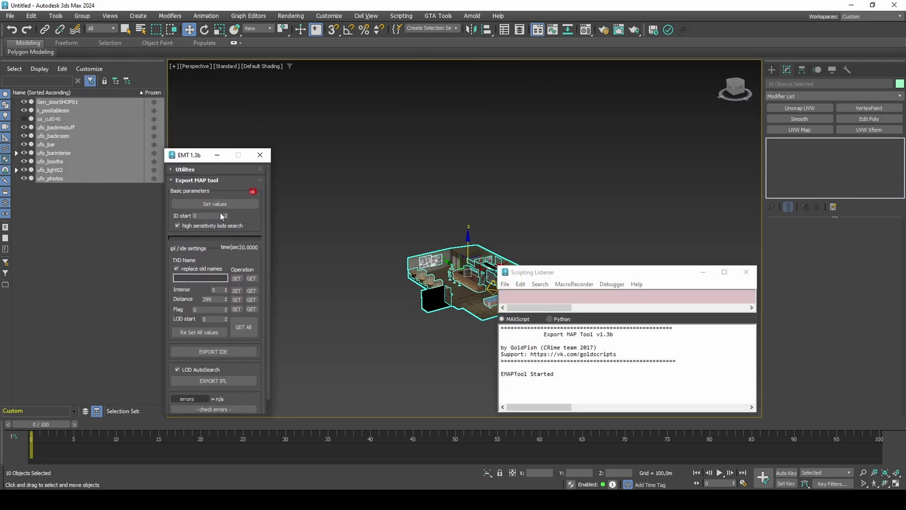
click(212, 278)
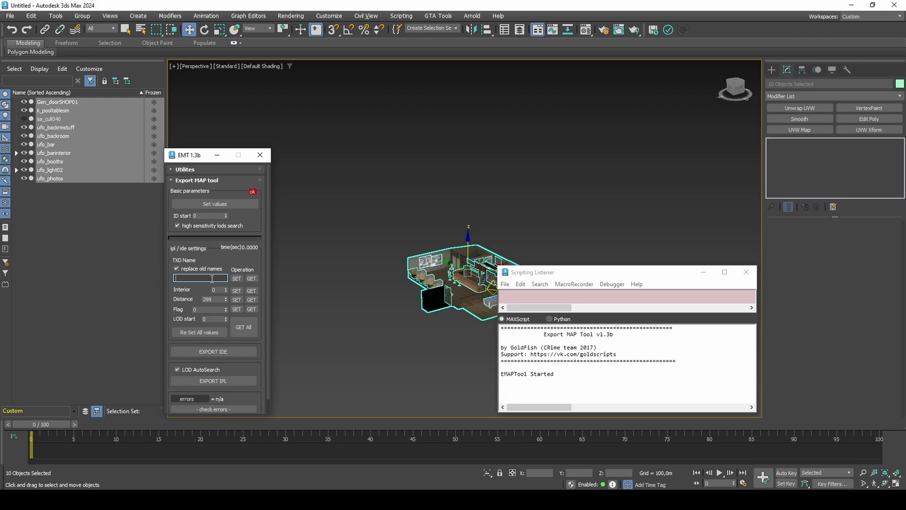
click(226, 206)
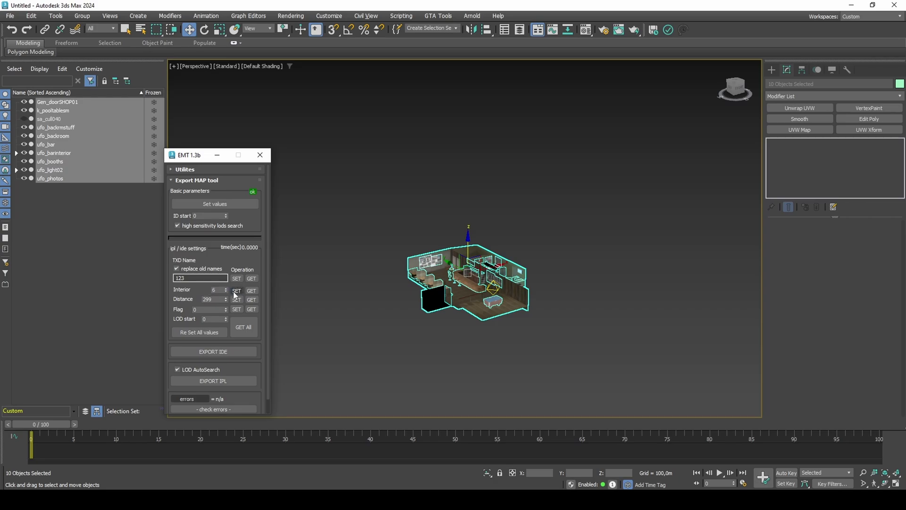
click(231, 203)
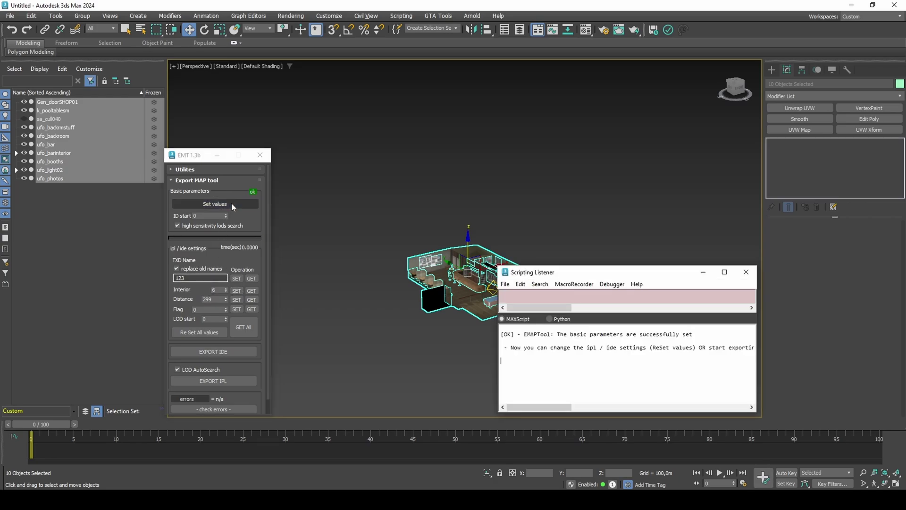
Export the selected objects as IPL and select all of the output in the Scripting Listener
click(231, 382)
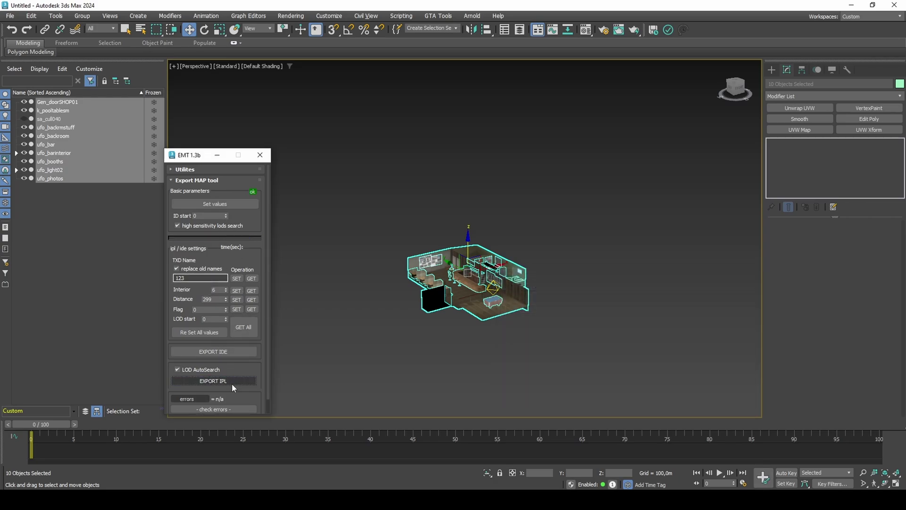
click(438, 16)
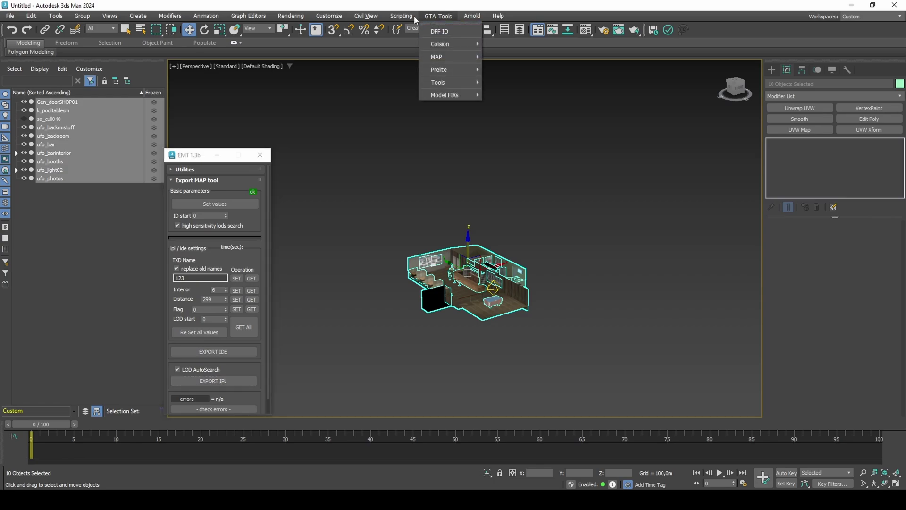
mouse_move(406, 16)
click(425, 147)
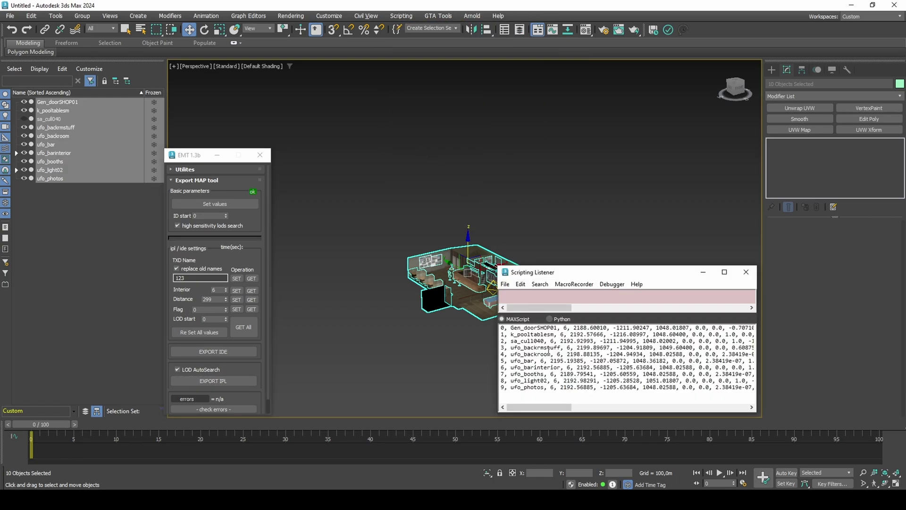
key(ctrl+a)
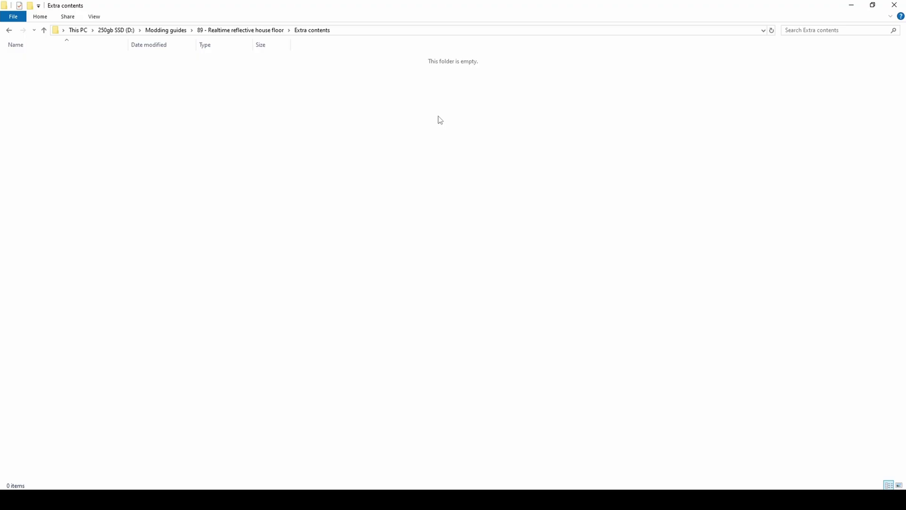
Switch to File Explorer and create a text document named ipl.ipl in the Extra contents folder
right_click(437, 120)
mouse_move(542, 254)
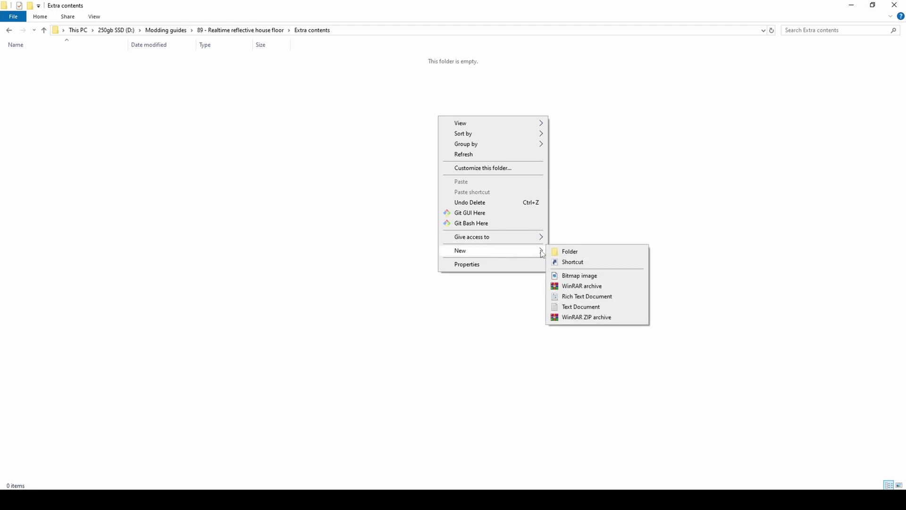
click(576, 307)
text(I)
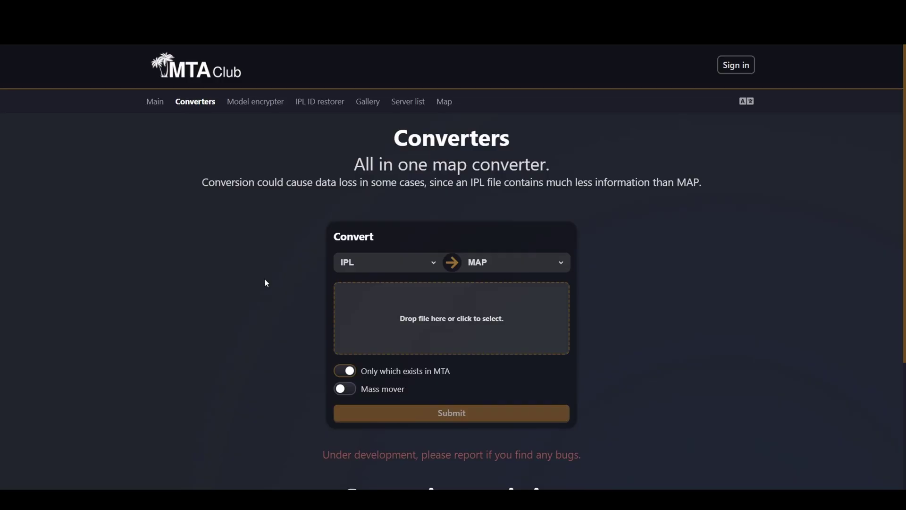
Open MTA Club's IPL ID restorer in the browser, upload ipl.ipl from the Extra contents folder and submit it
click(320, 103)
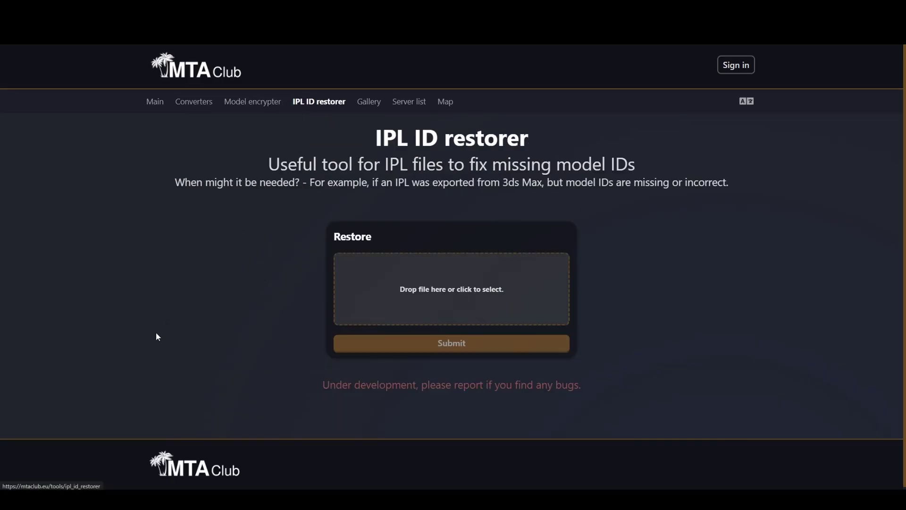
key(alt+Tab)
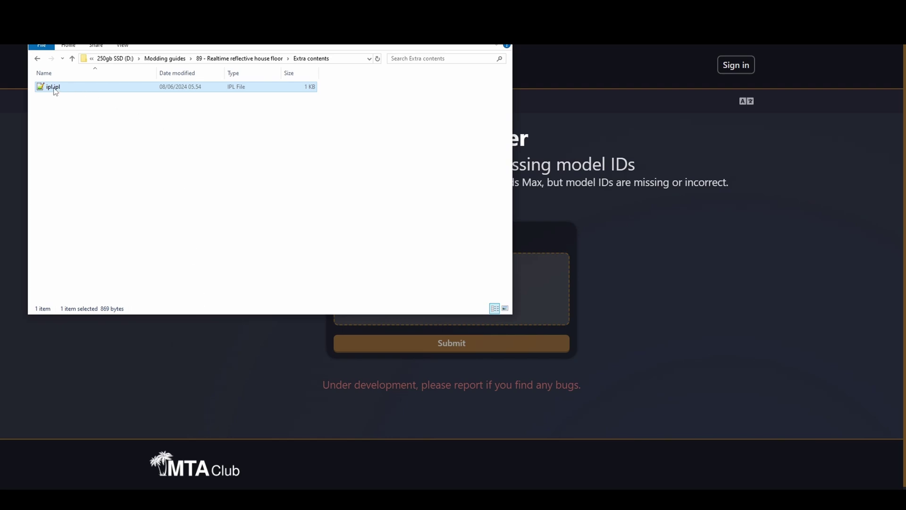
drag(56, 92, 529, 289)
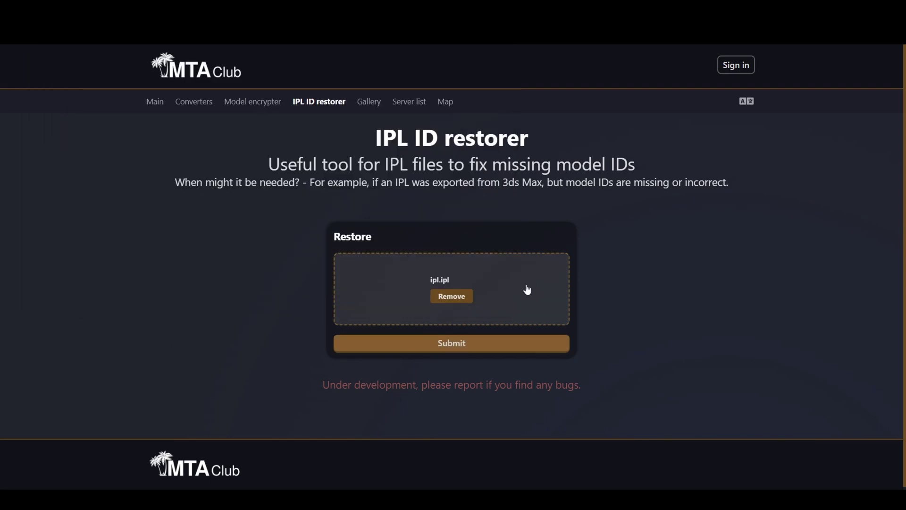
click(509, 344)
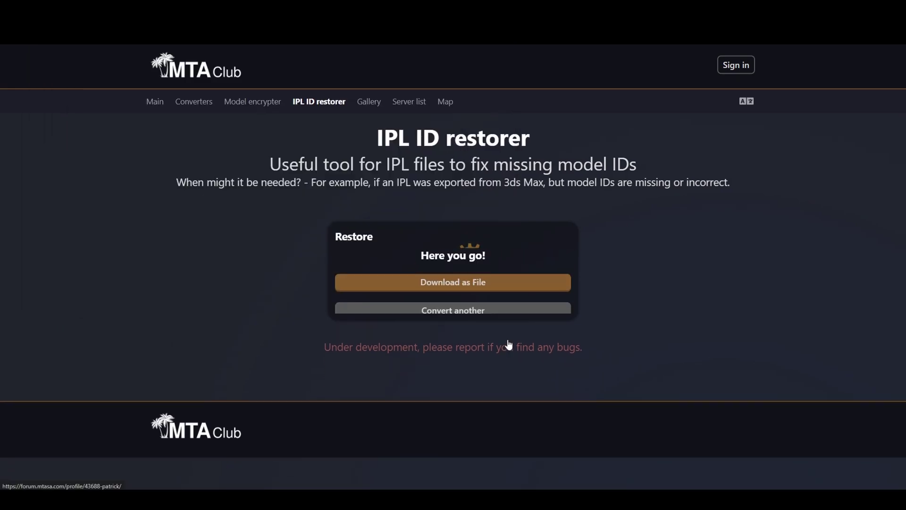
Open MTA Club's converters, set the conversion from IPL to Lua, upload ipl.ipl from the Extra contents folder and submit it
click(208, 104)
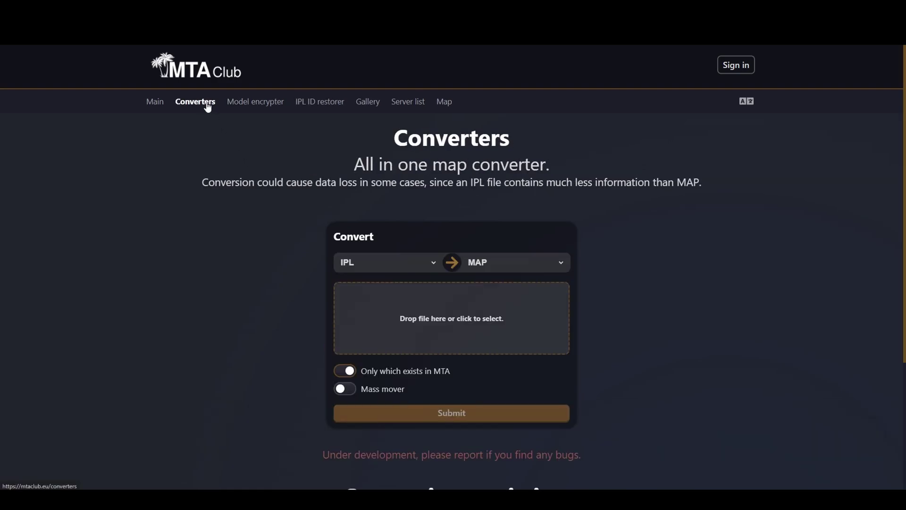
click(487, 268)
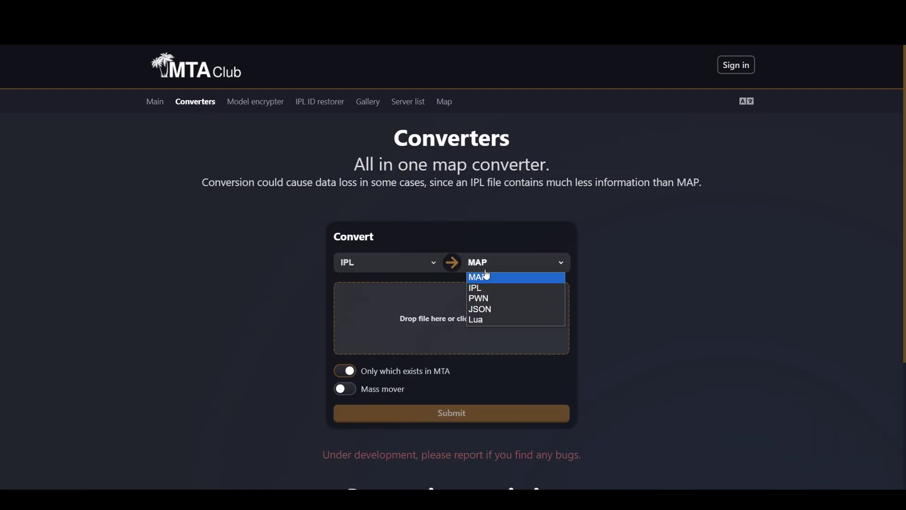
click(477, 319)
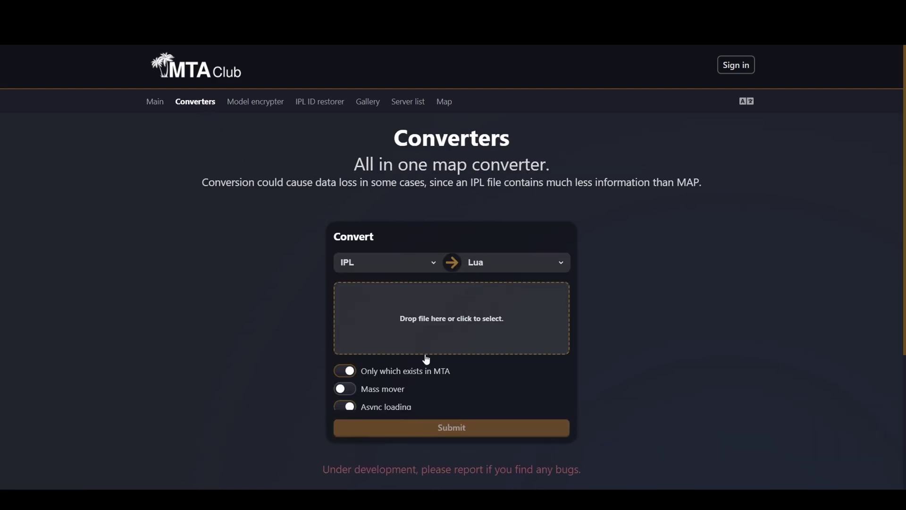
click(62, 496)
drag(68, 93, 543, 296)
click(468, 439)
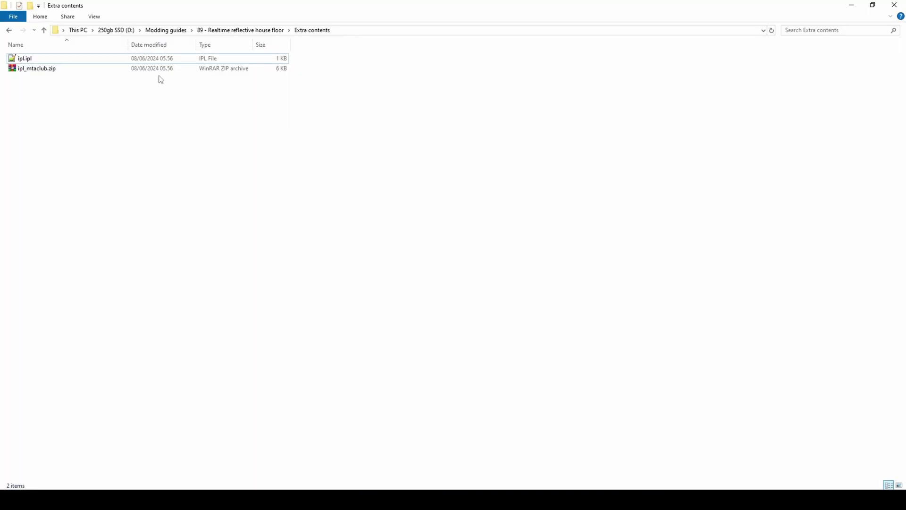
Open ipl_mtaclub.zip in the Extra contents folder and extract its converted Lua files into that folder
double_click(156, 68)
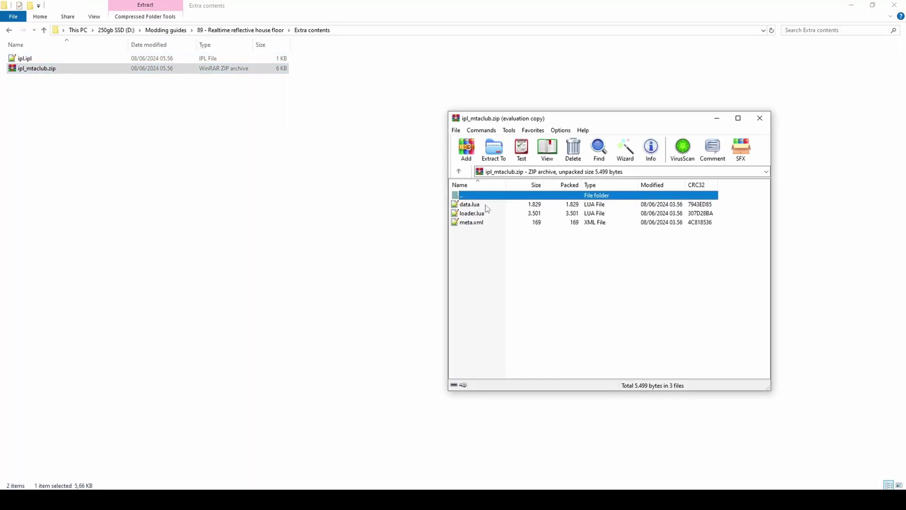
click(659, 258)
drag(471, 204, 380, 198)
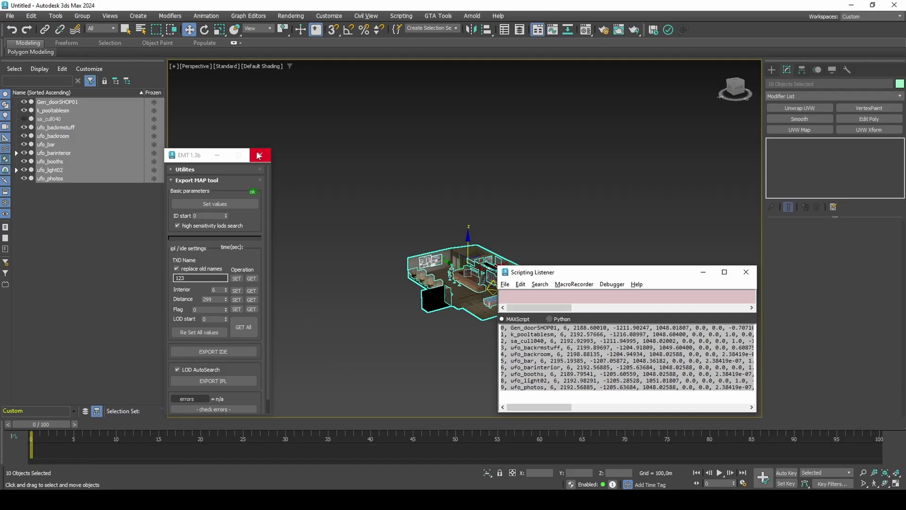
Switch to 3ds Max and close the EMT export tool and the Scripting Listener
click(259, 156)
click(746, 272)
scroll(479, 293, up, 5)
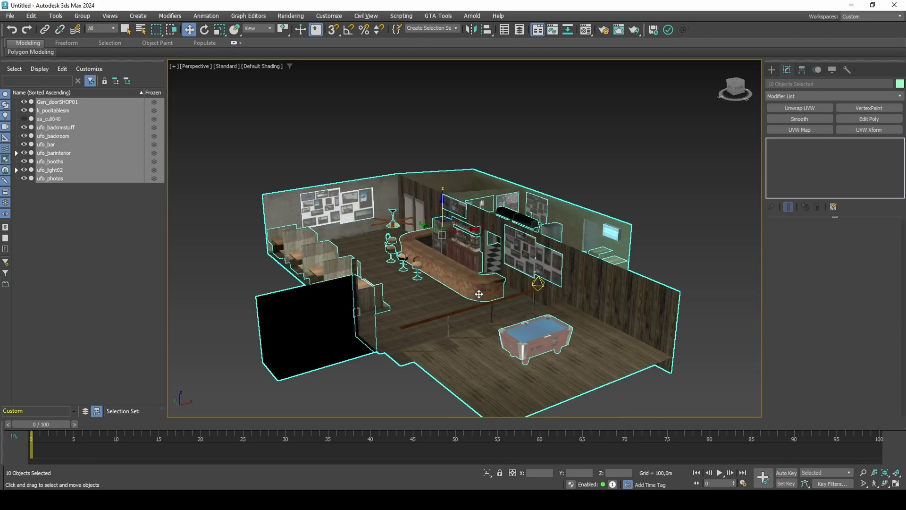
Delete the child object nested under ufo_barinterior and select ufo_barinterior again
click(618, 298)
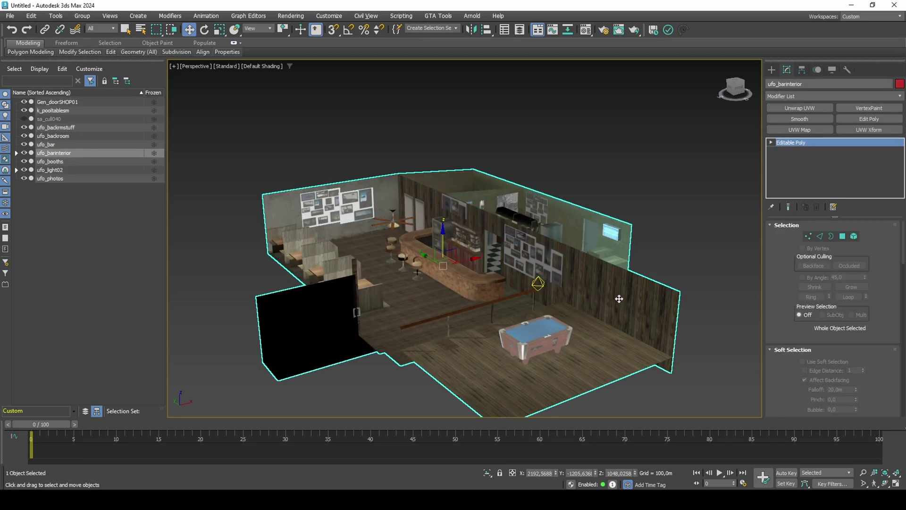
click(17, 153)
click(54, 161)
key(Delete)
click(65, 152)
Start exporting only the selected ufo_barinterior to the Extra contents folder as a RenderWare model (*.dff)
click(9, 16)
mouse_move(50, 163)
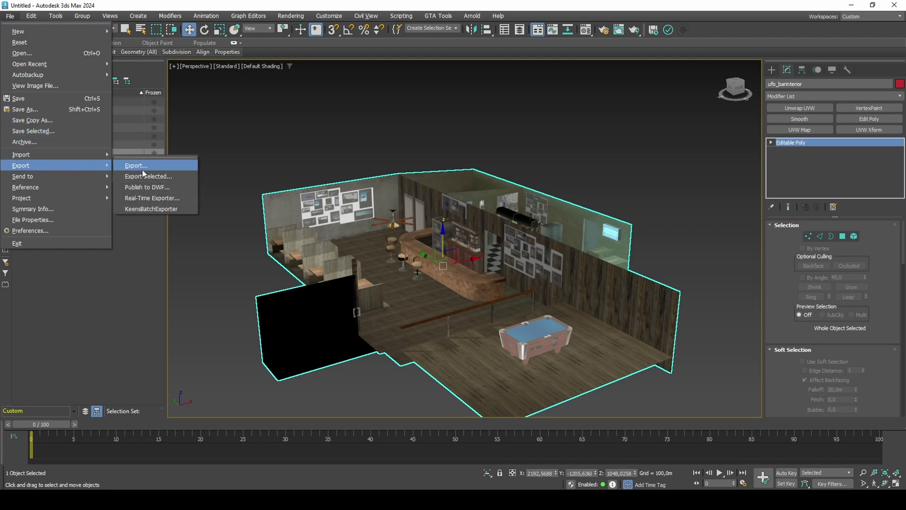
click(146, 177)
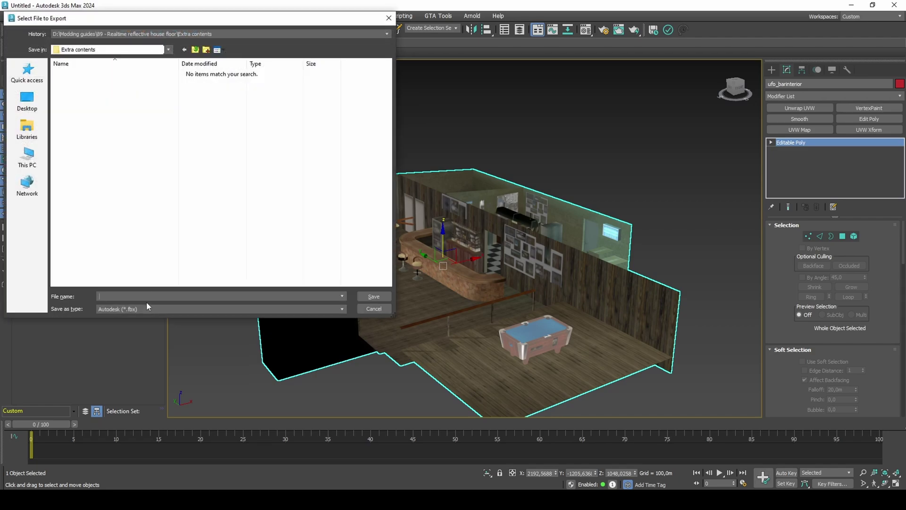
click(147, 308)
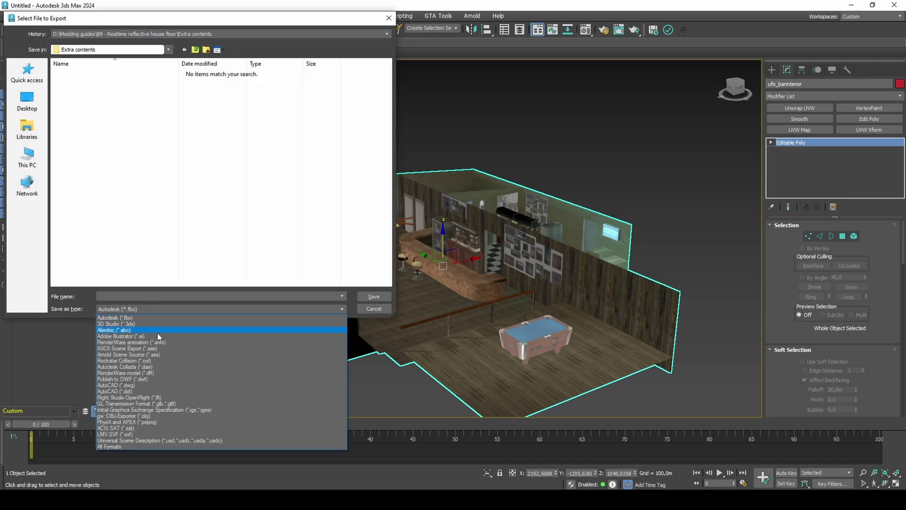
click(158, 373)
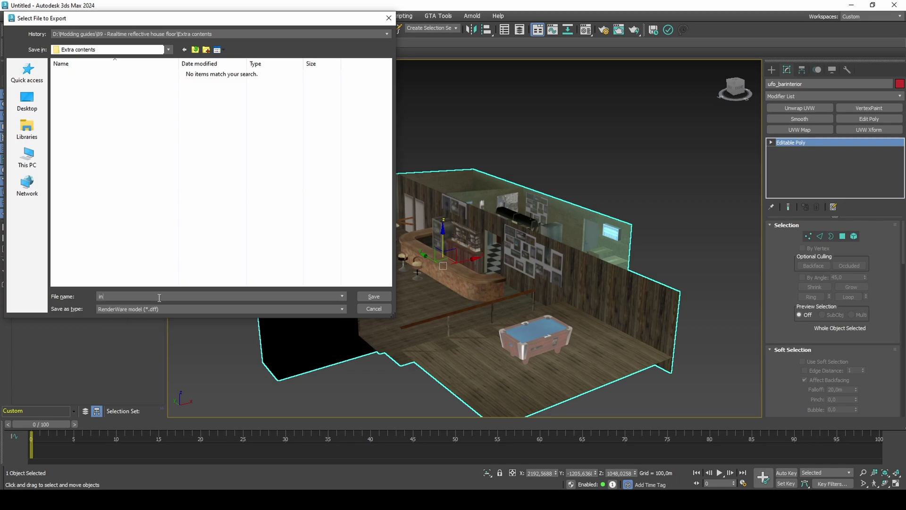